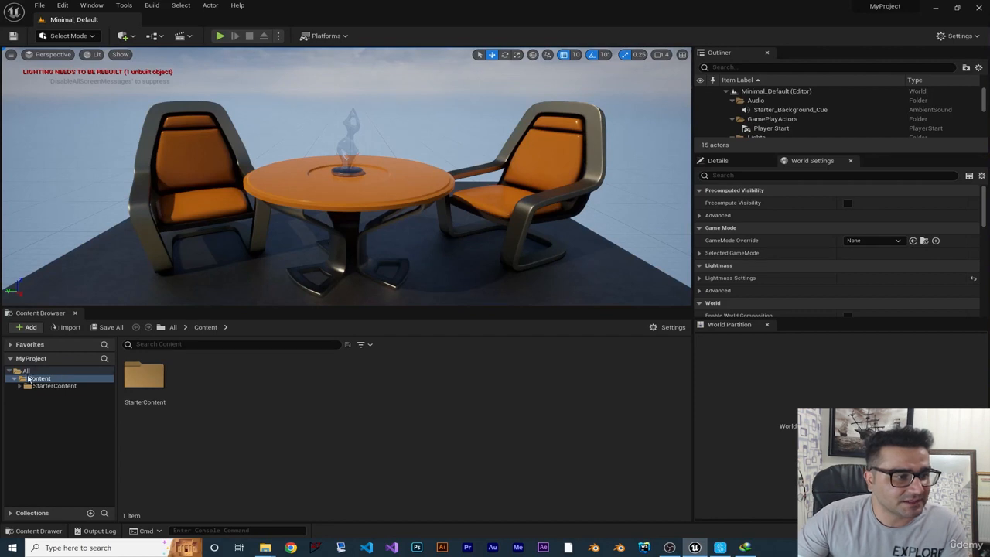
Look through the subfolders of the StarterContent folder and return to the Content folder.
{"action": "left_click", "coordinate": [29, 378]}
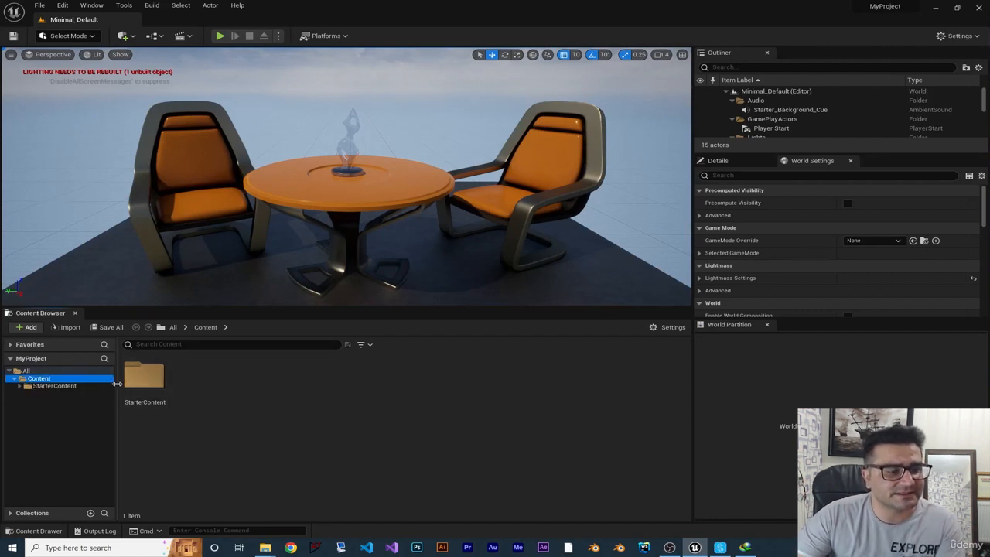
{"action": "double_click", "coordinate": [159, 390]}
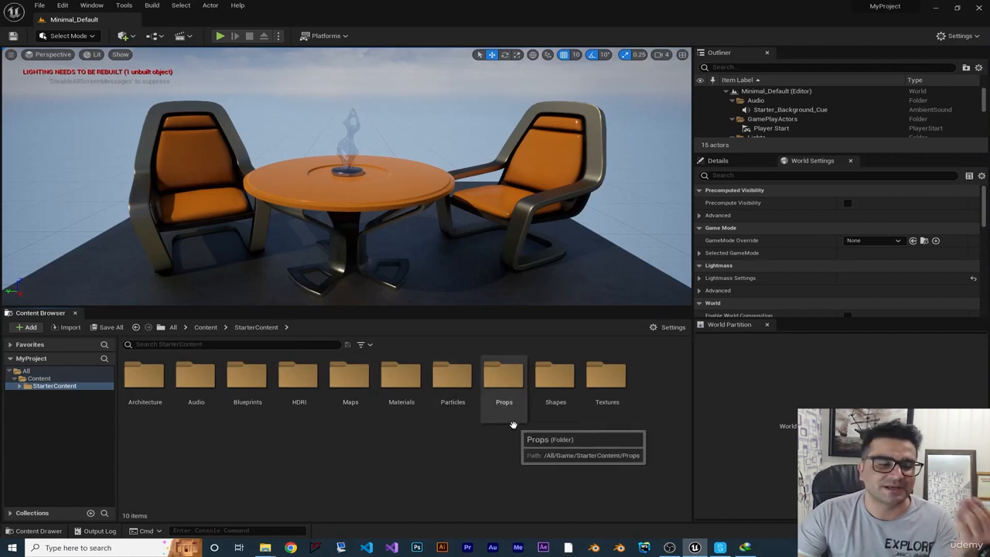
{"action": "left_click", "coordinate": [207, 328]}
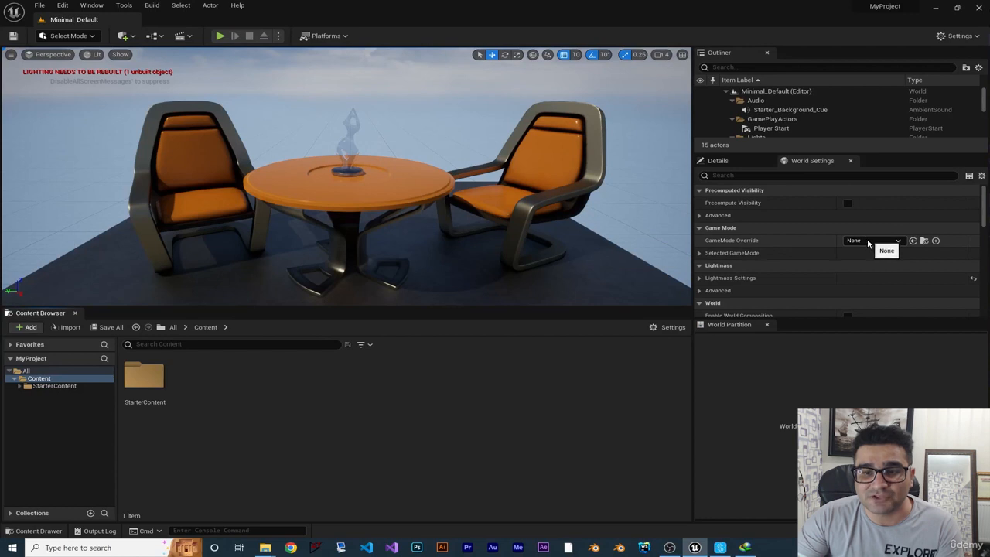
Examine the default classes of the selected game mode under Maps & Modes in the Project Settings, then close the settings.
{"action": "left_click", "coordinate": [63, 5]}
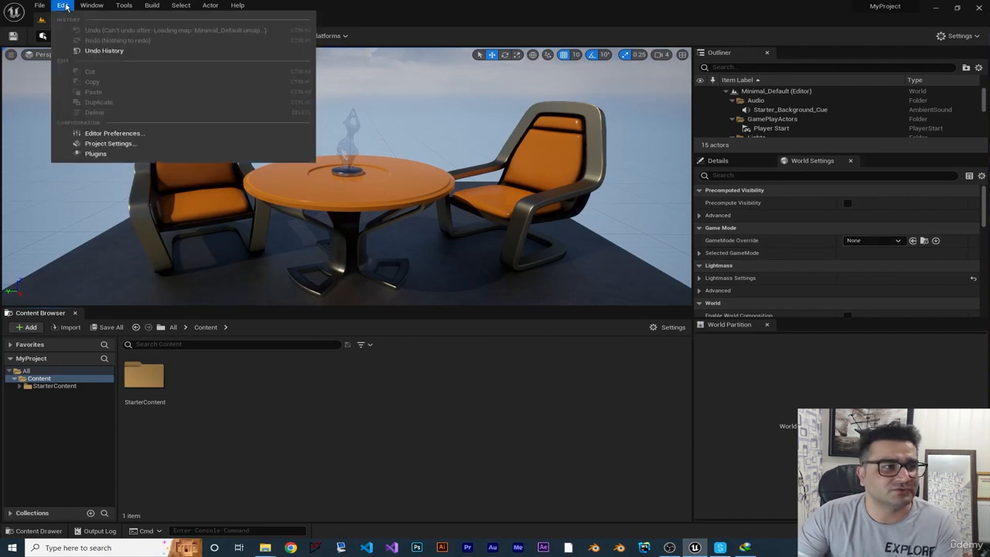
{"action": "left_click", "coordinate": [108, 143]}
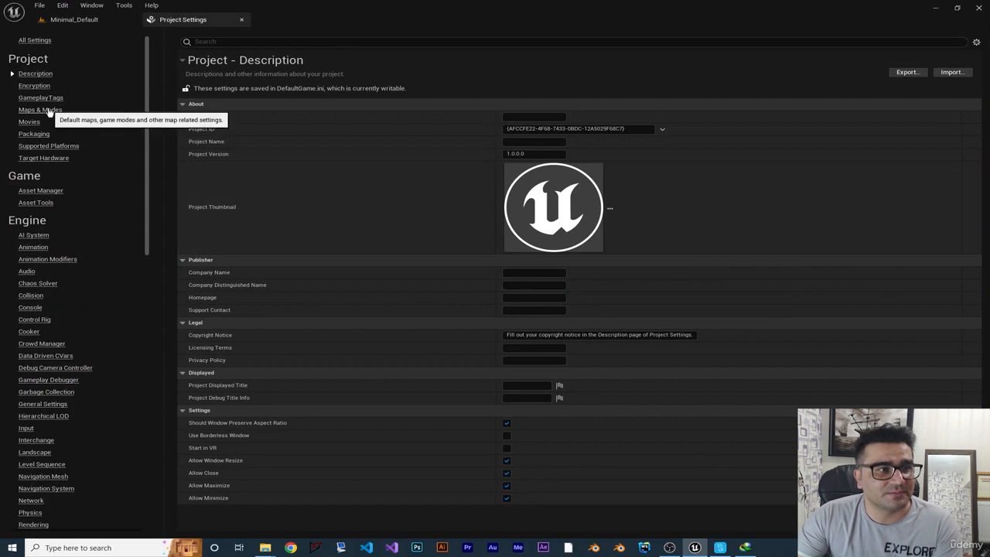
{"action": "left_click", "coordinate": [42, 110]}
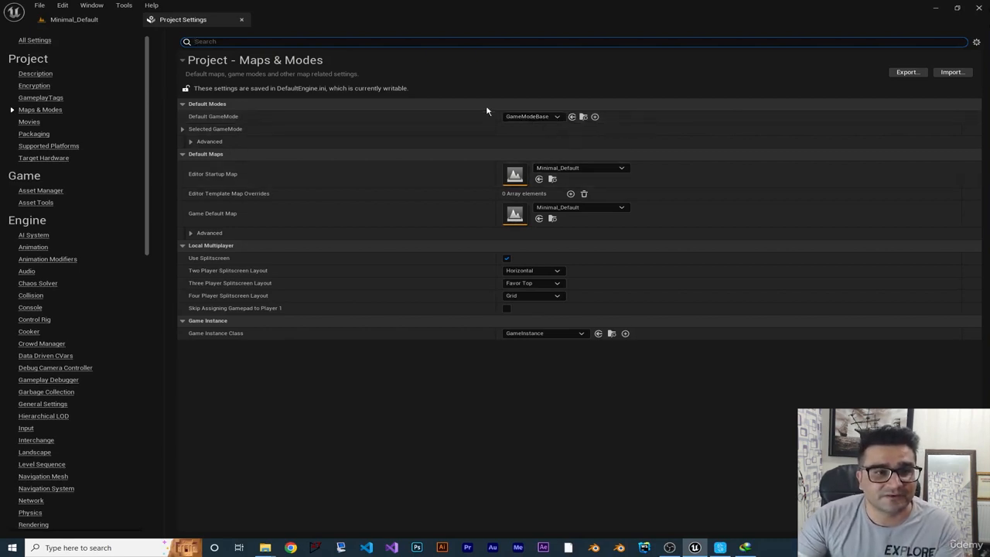
{"action": "left_click", "coordinate": [183, 129]}
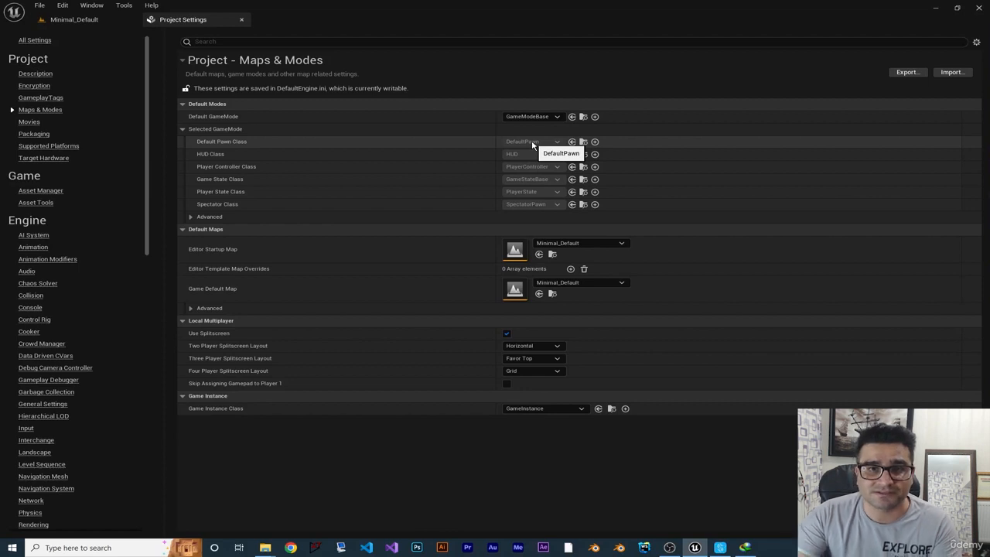
{"action": "left_click", "coordinate": [242, 20]}
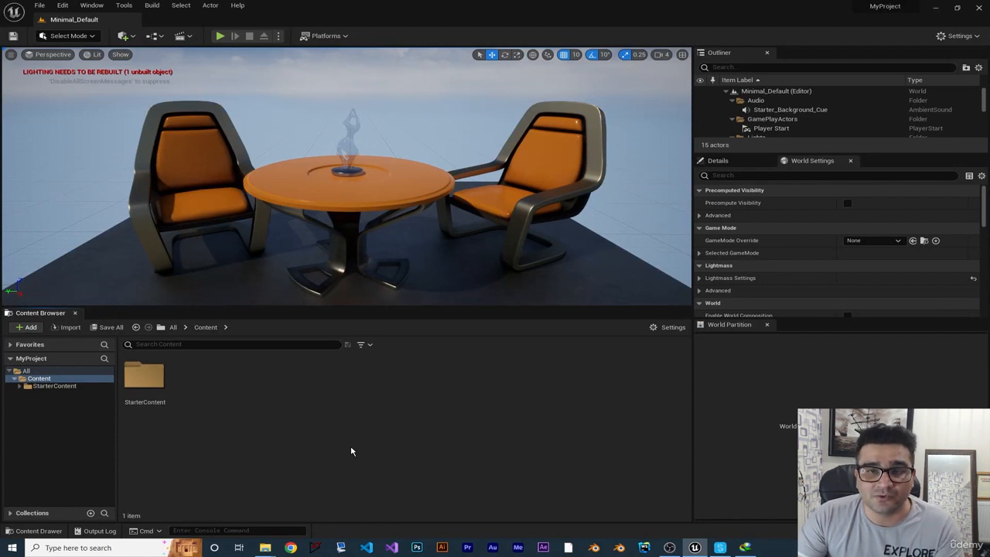
Create a new folder named ThirdPerson inside the Content folder.
{"action": "right_click", "coordinate": [370, 457]}
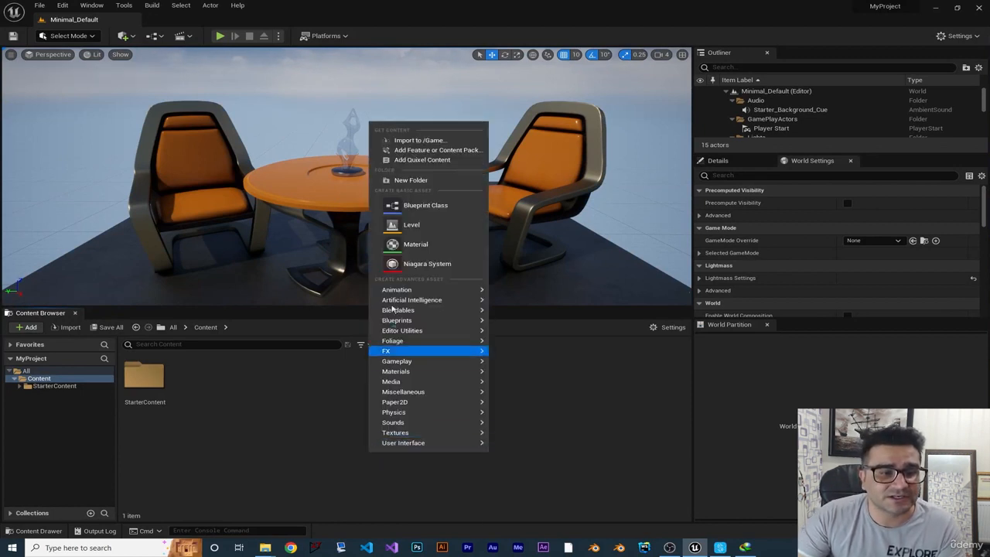
{"action": "left_click", "coordinate": [403, 180]}
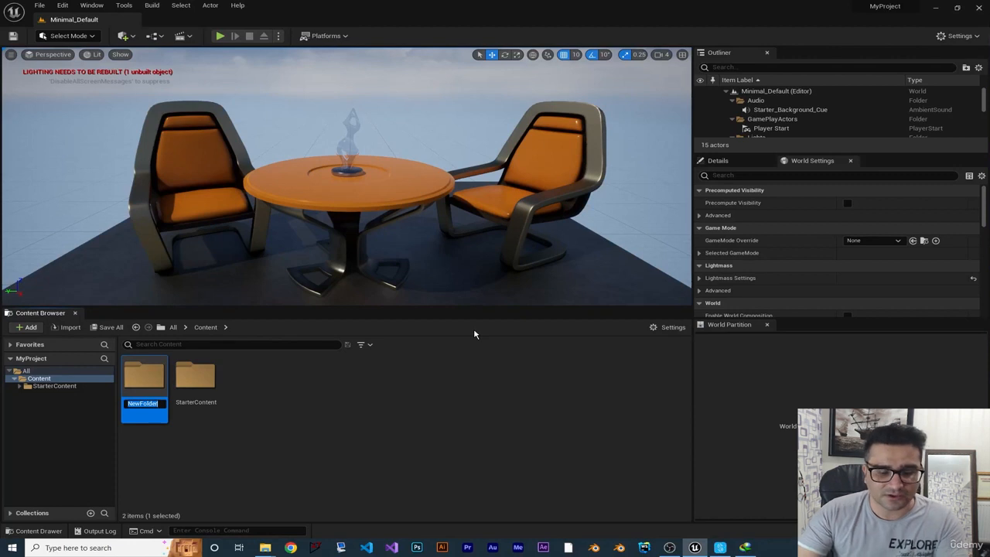
{"action": "type", "text": "ThirdPerson"}
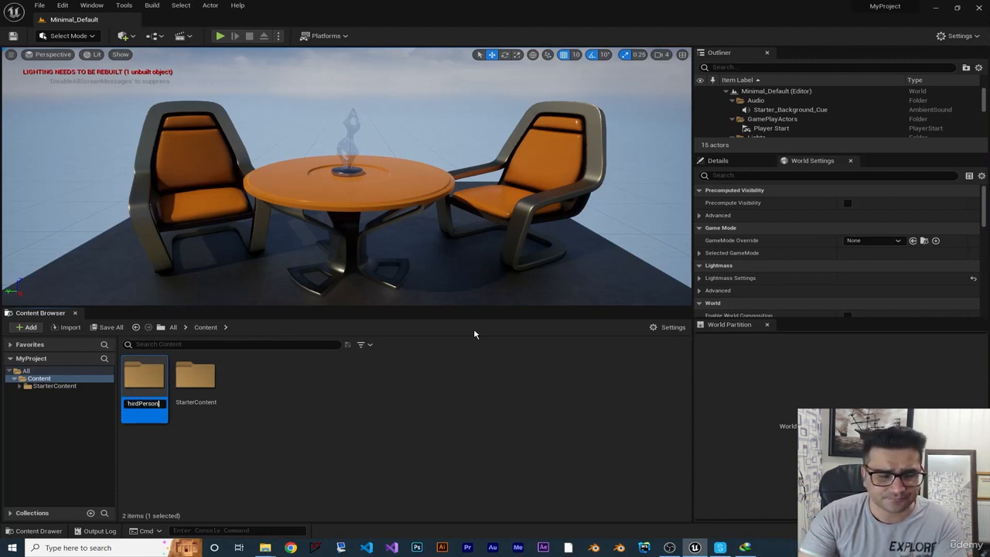
{"action": "key", "text": "Return"}
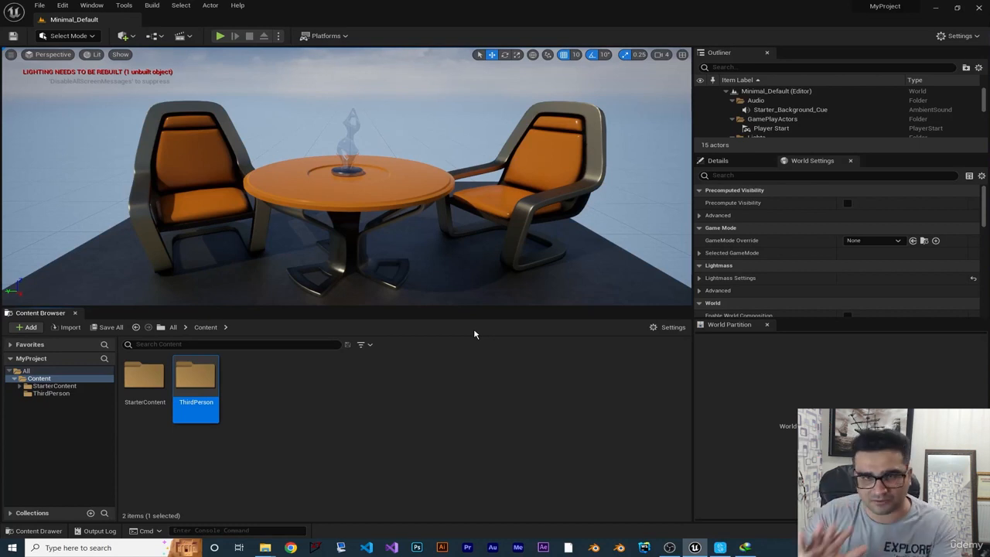
{"action": "left_click", "coordinate": [328, 417]}
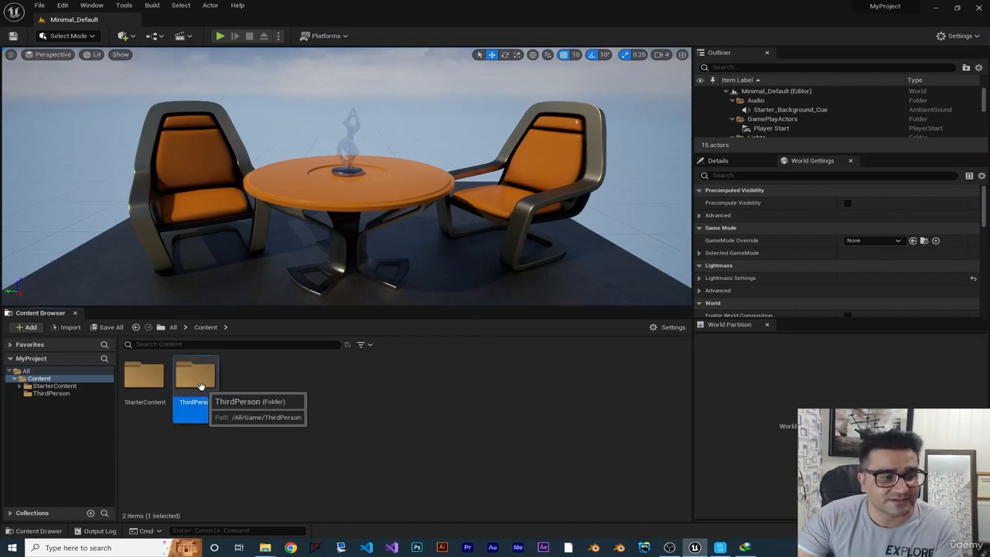
Start a new Blueprint Class inside the ThirdPerson folder.
{"action": "double_click", "coordinate": [200, 395]}
{"action": "right_click", "coordinate": [301, 413]}
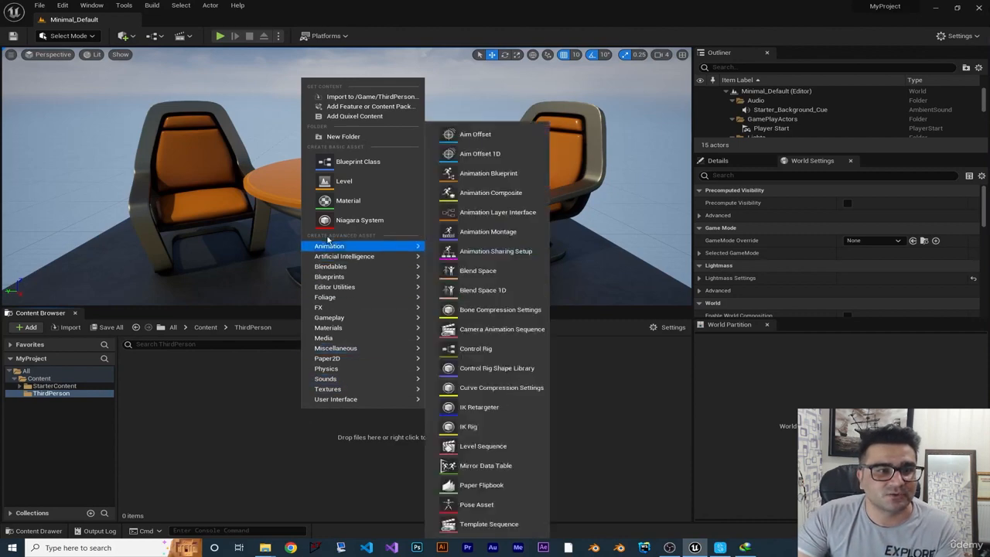
{"action": "left_click", "coordinate": [355, 164]}
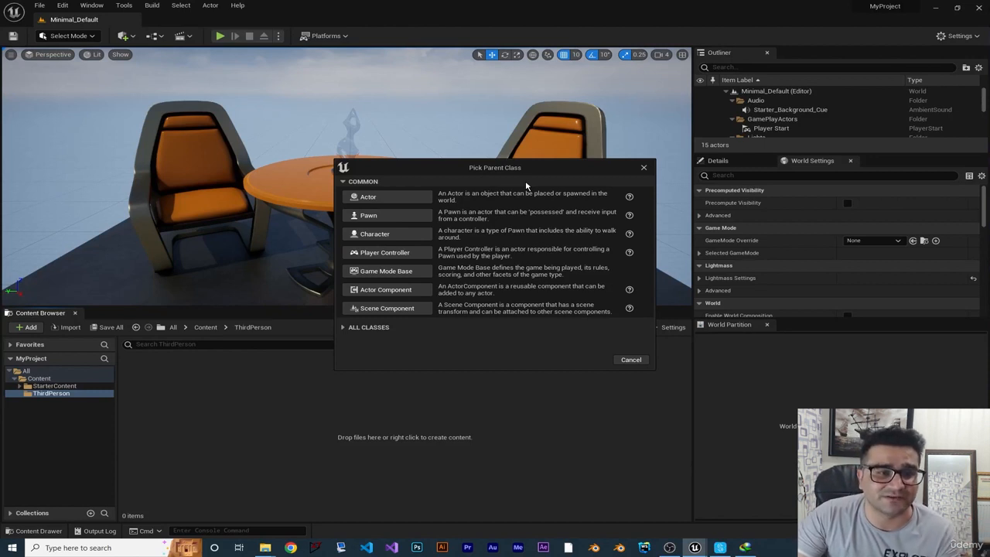
Browse the complete list of available parent classes and search it for "light".
{"action": "left_click", "coordinate": [345, 328]}
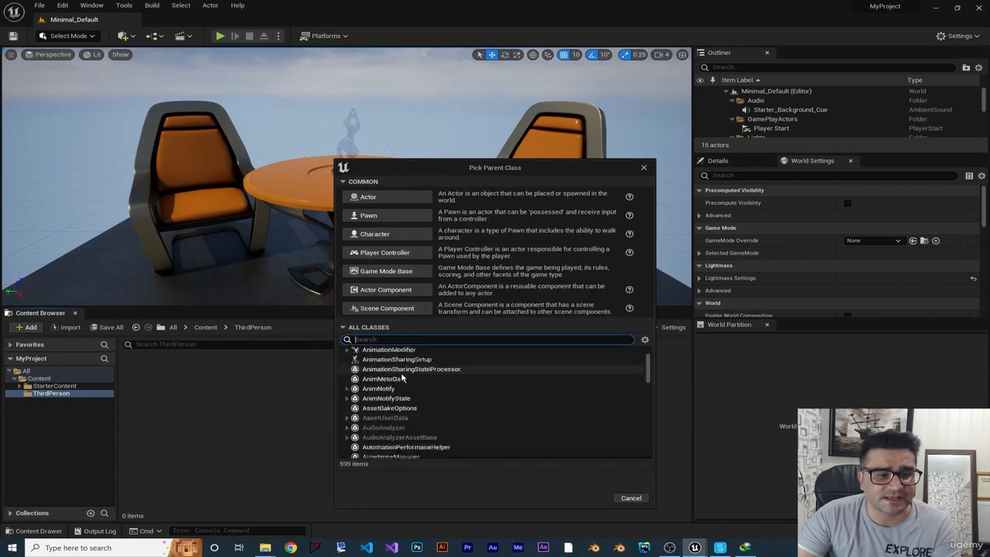
{"action": "scroll", "coordinate": [402, 390], "scroll_direction": "down", "scroll_amount": 15}
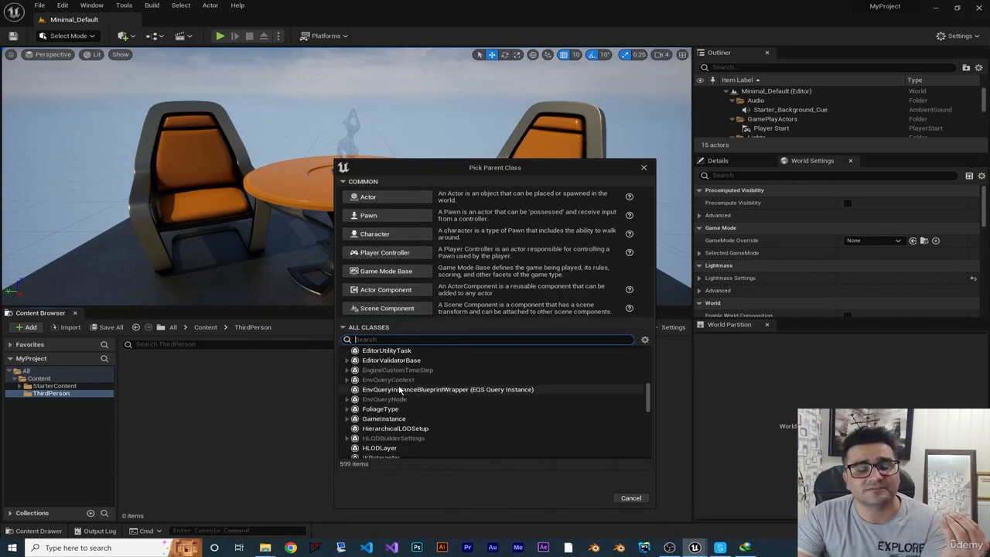
{"action": "scroll", "coordinate": [401, 392], "scroll_direction": "down", "scroll_amount": 4}
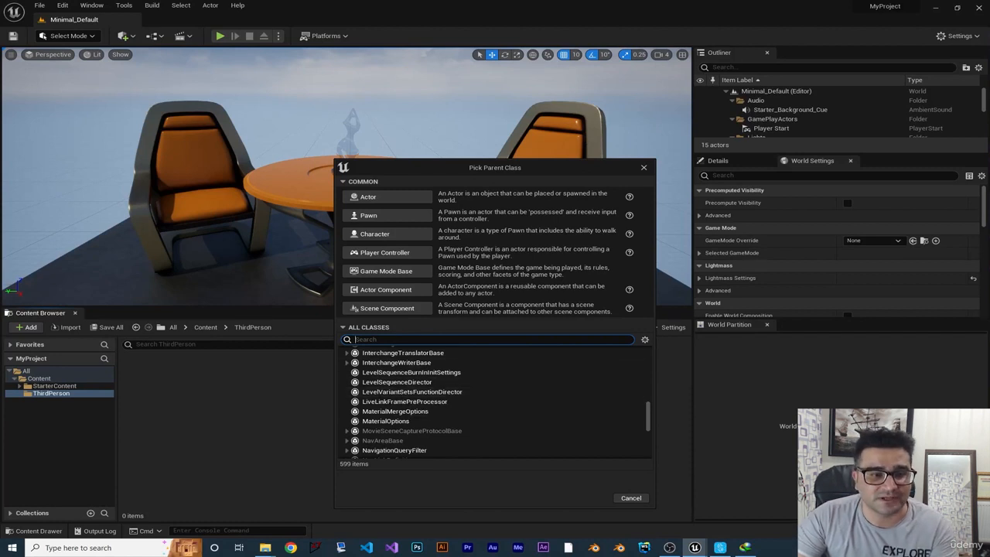
{"action": "type", "text": "light"}
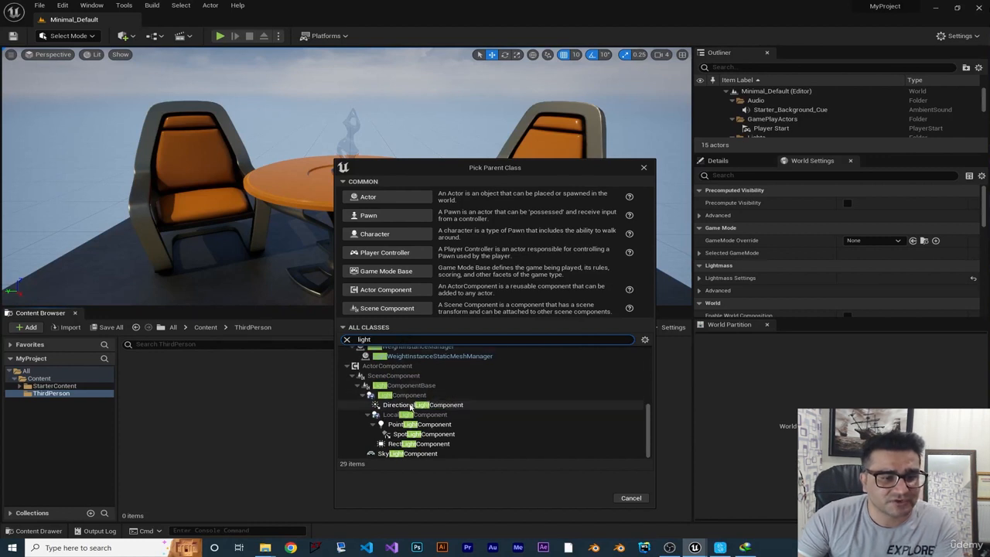
{"action": "scroll", "coordinate": [437, 433], "scroll_direction": "up", "scroll_amount": 3}
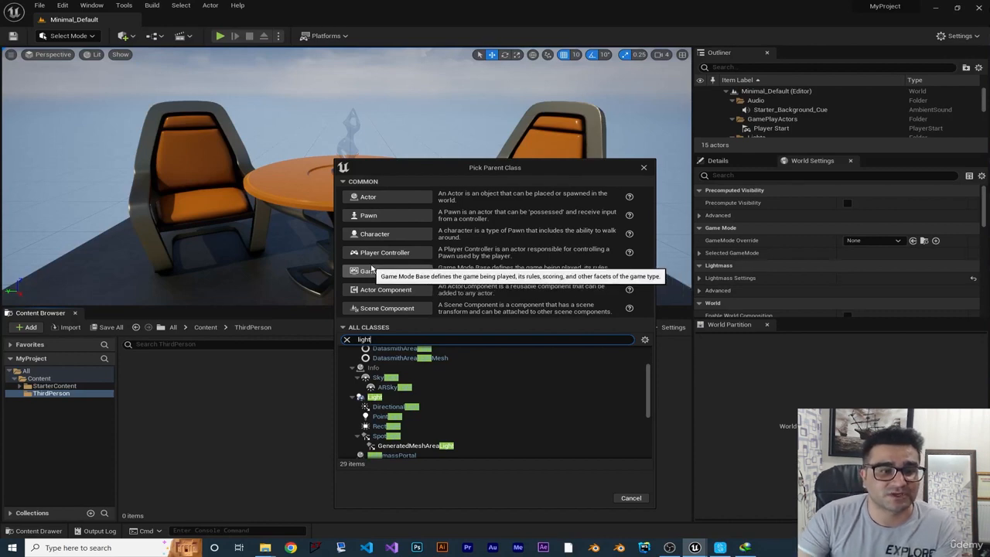
Create the blueprint with Game Mode Base as parent class, name it BP_thirdPersonGameMode, and save the asset.
{"action": "left_click", "coordinate": [393, 271]}
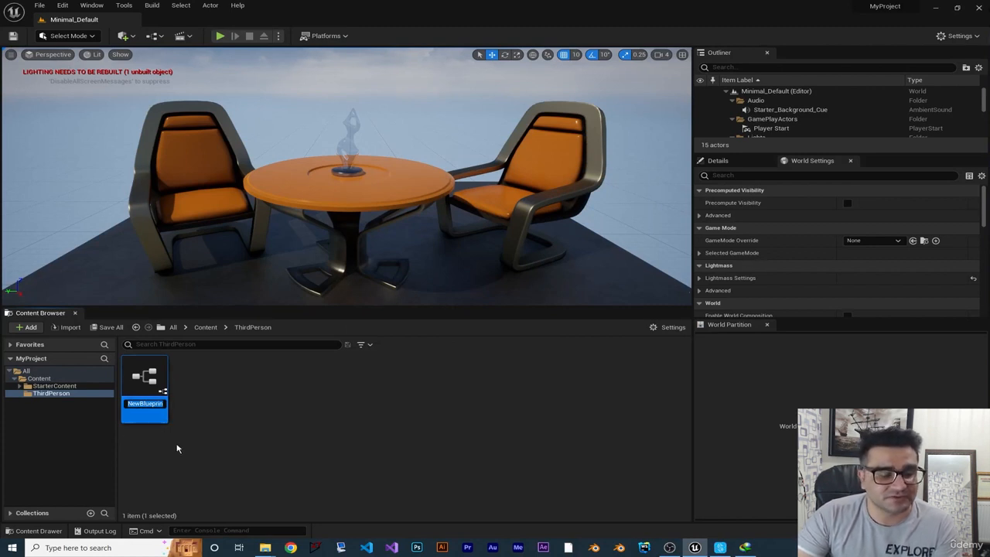
{"action": "type", "text": "BP"}
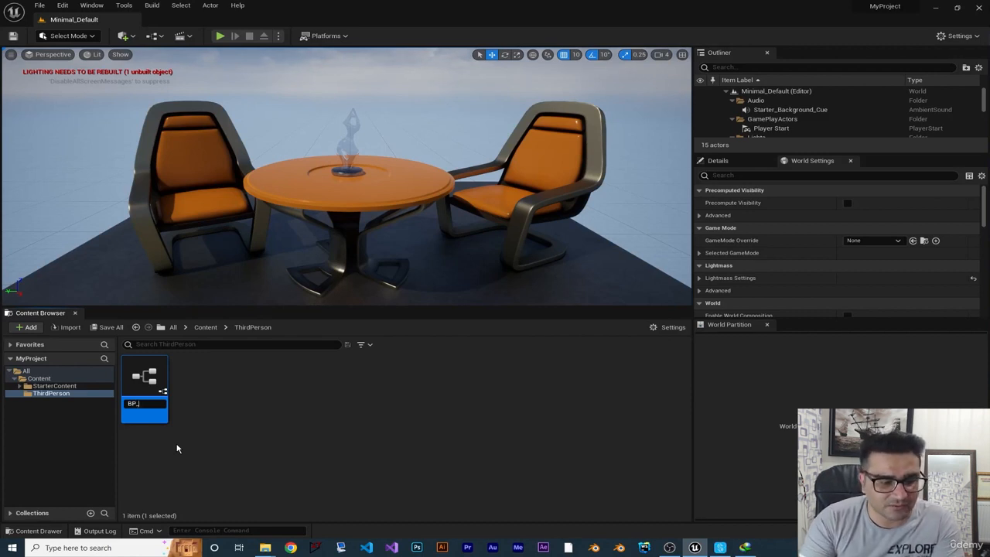
{"action": "type", "text": "_ThirdPer"}
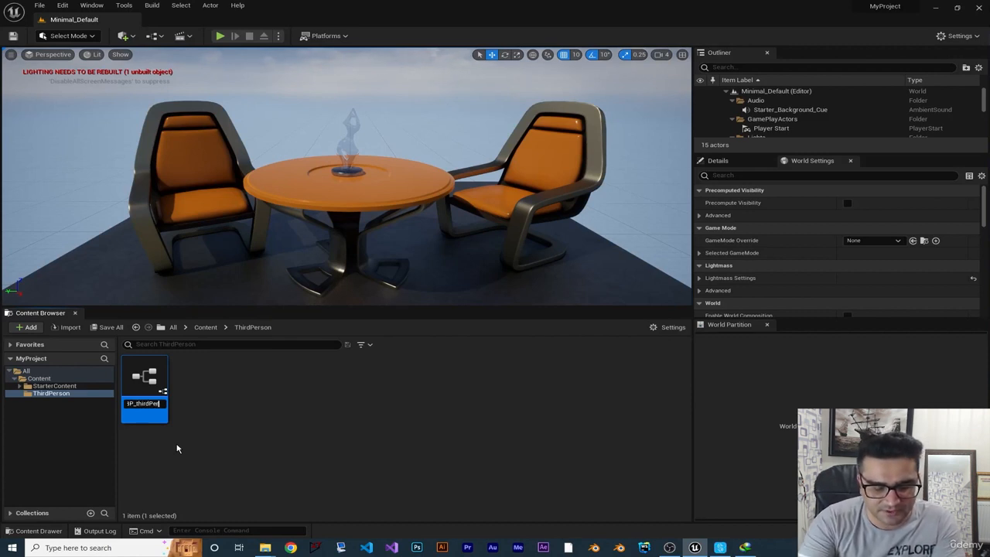
{"action": "type", "text": "sonGameMode"}
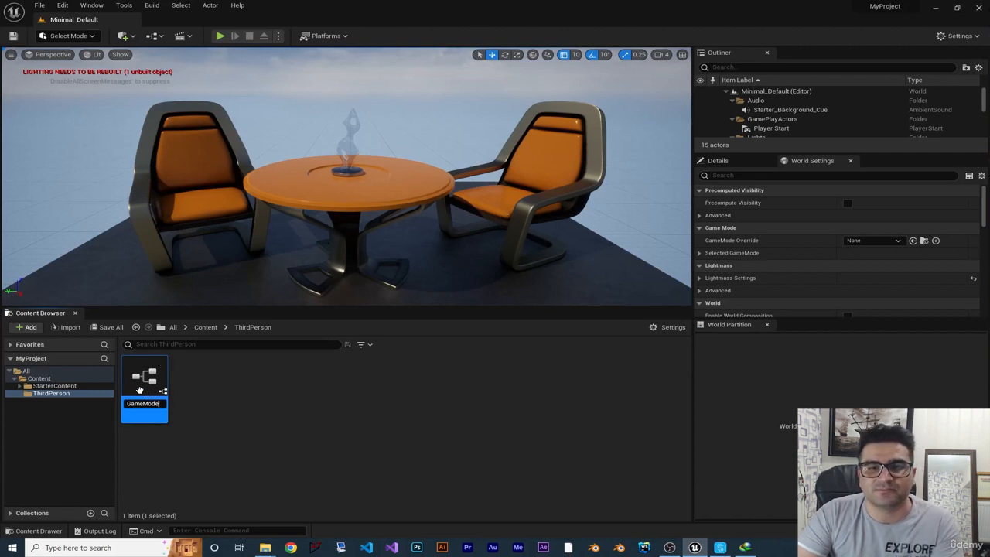
{"action": "key", "text": "Return"}
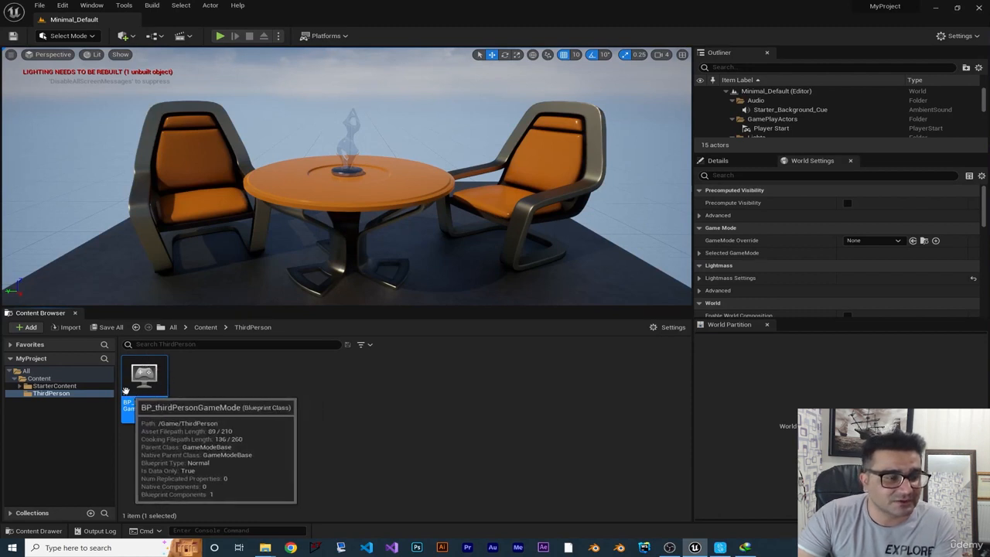
{"action": "right_click", "coordinate": [149, 378]}
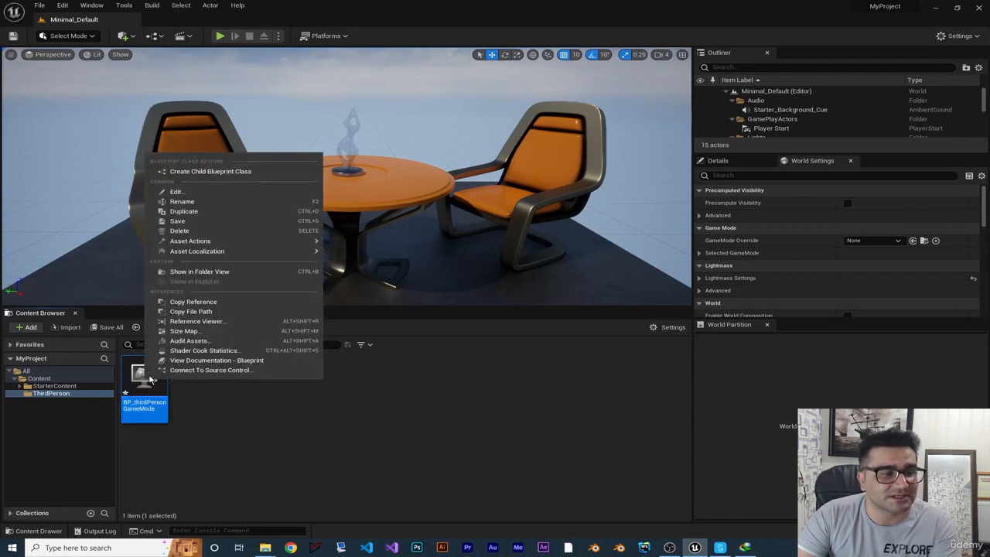
{"action": "mouse_move", "coordinate": [183, 245]}
{"action": "left_click", "coordinate": [178, 221]}
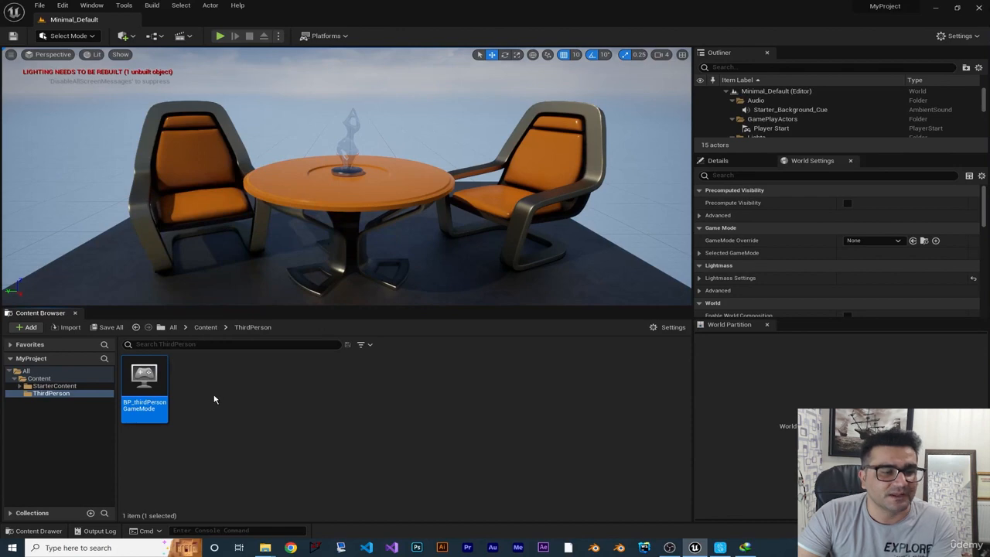
Open the BP_thirdPersonGameMode blueprint to examine its default class settings, then close it.
{"action": "double_click", "coordinate": [155, 378]}
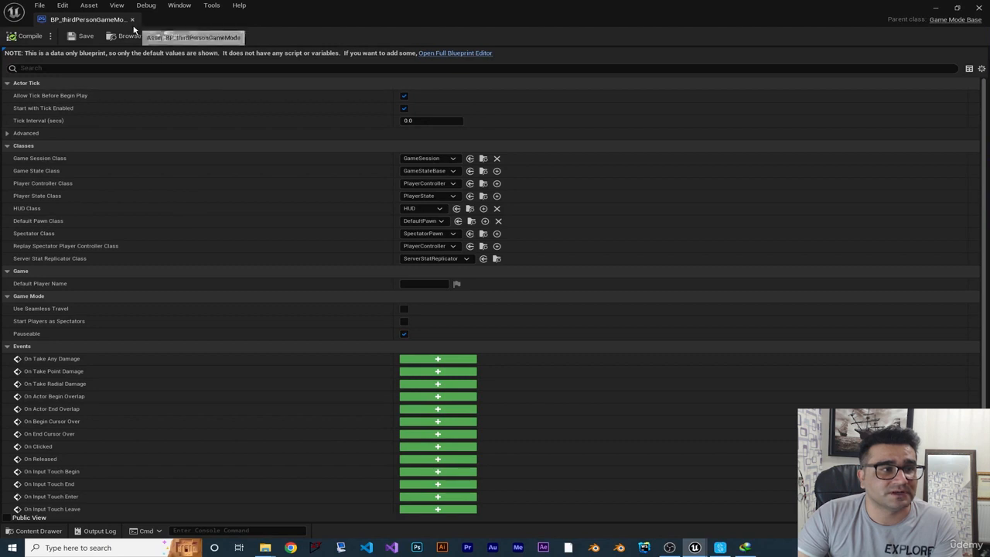
{"action": "left_click", "coordinate": [133, 21]}
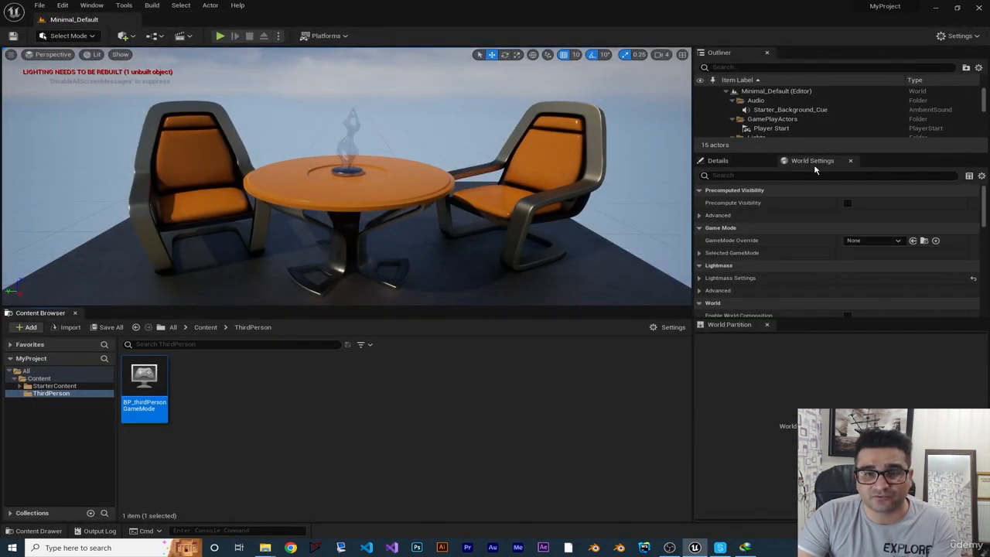
Assign BP_thirdPersonGameMode as the level's GameMode Override in the World Settings.
{"action": "left_click", "coordinate": [857, 240]}
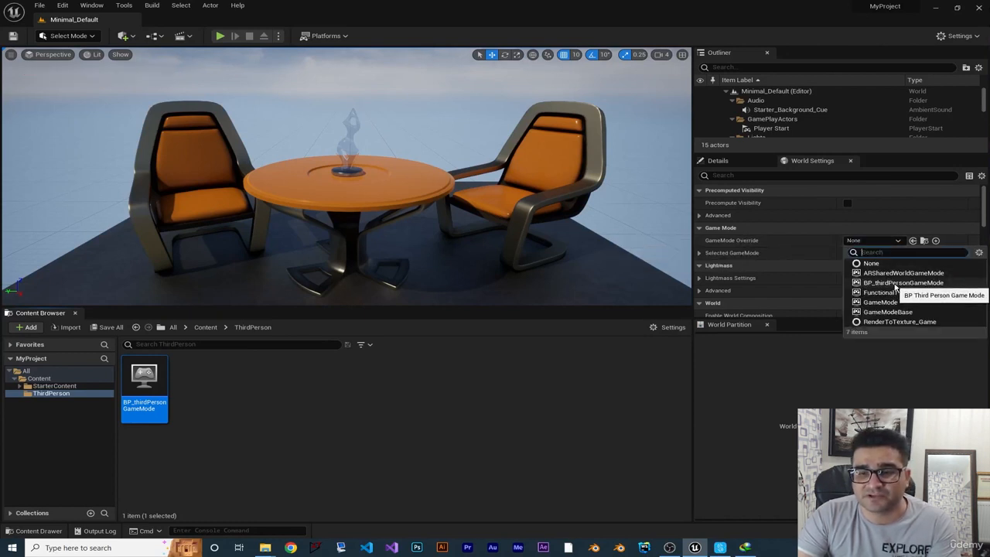
{"action": "left_click", "coordinate": [490, 404]}
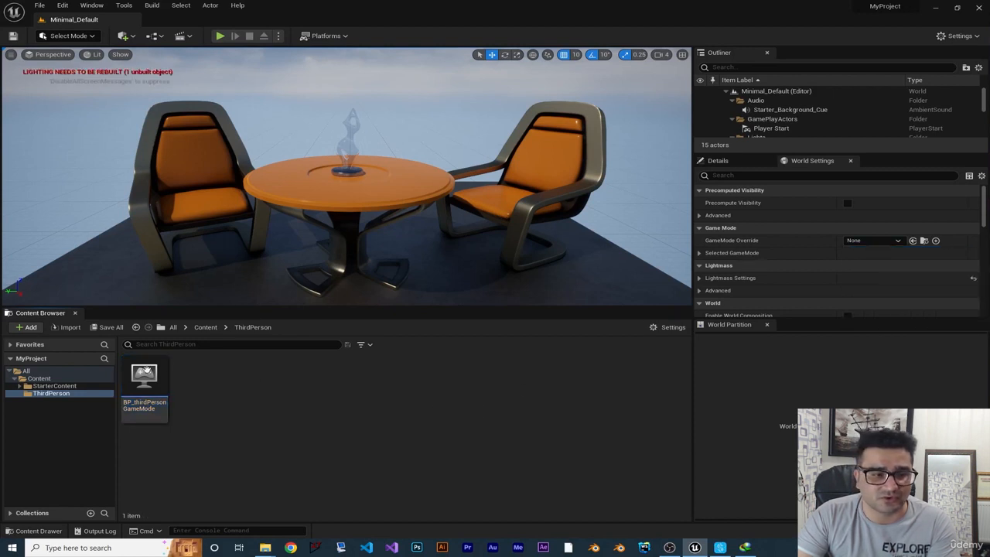
{"action": "left_click_drag", "start_coordinate": [146, 375], "coordinate": [865, 245]}
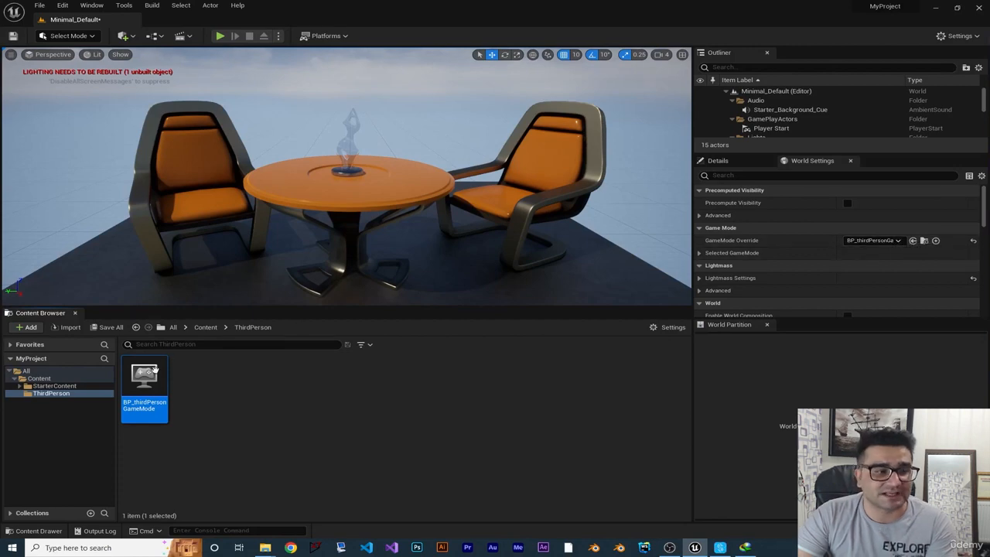
Play-test the level with the assigned game mode, stop the session, and look over the scene around the player start.
{"action": "left_click", "coordinate": [221, 37]}
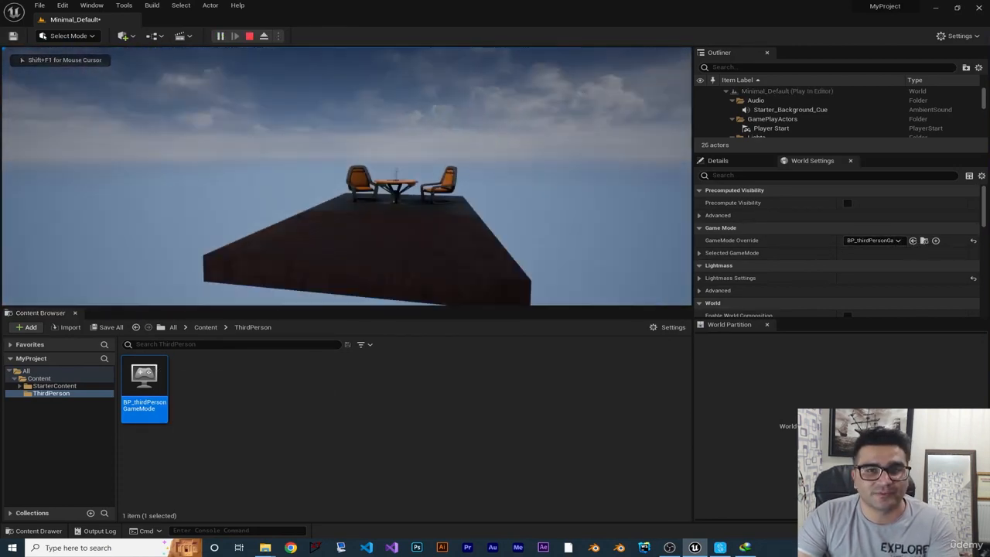
{"action": "key", "text": "Escape"}
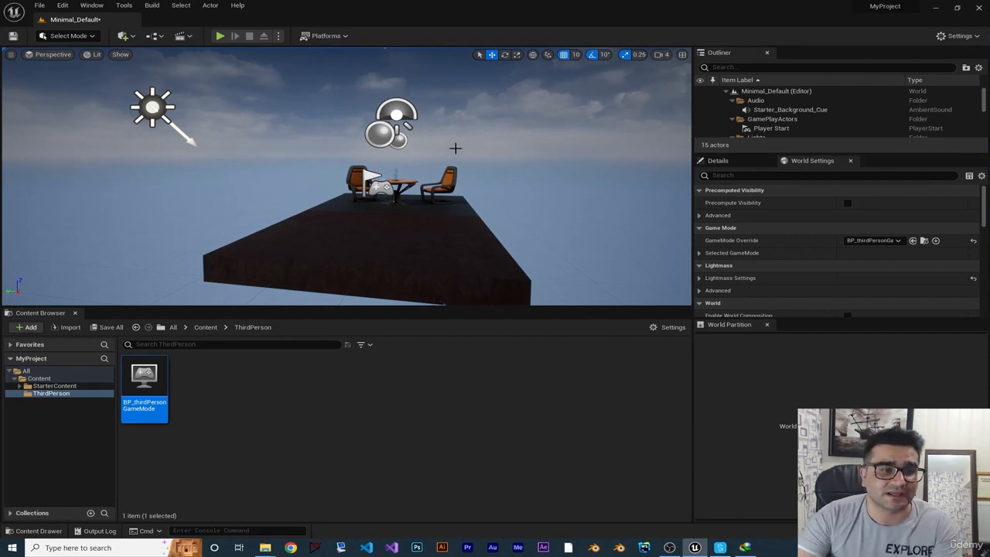
{"action": "right_click_drag", "start_coordinate": [456, 148], "coordinate": [422, 124]}
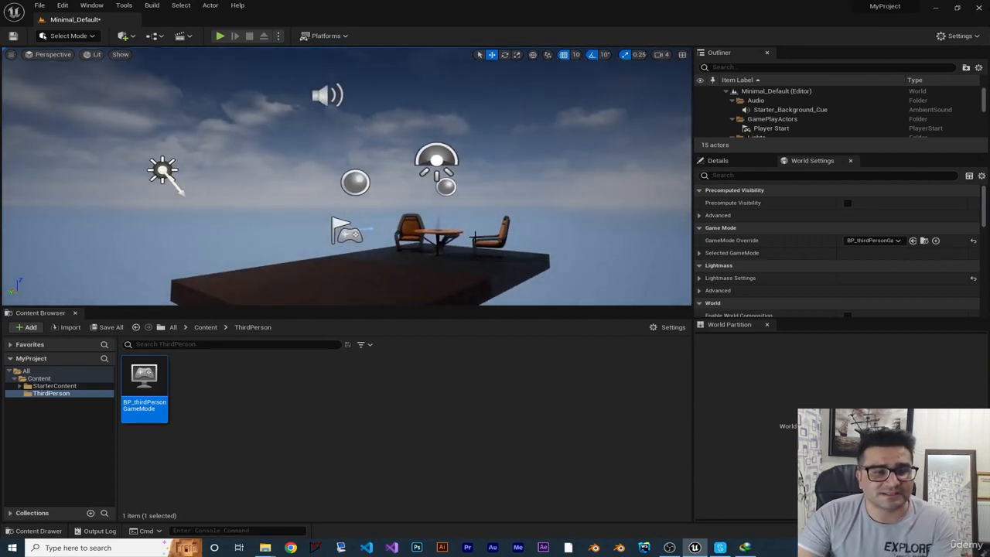
Delete the Starter_Background_Cue ambient sound actor from the level.
{"action": "scroll", "coordinate": [467, 209], "scroll_direction": "down", "scroll_amount": 4}
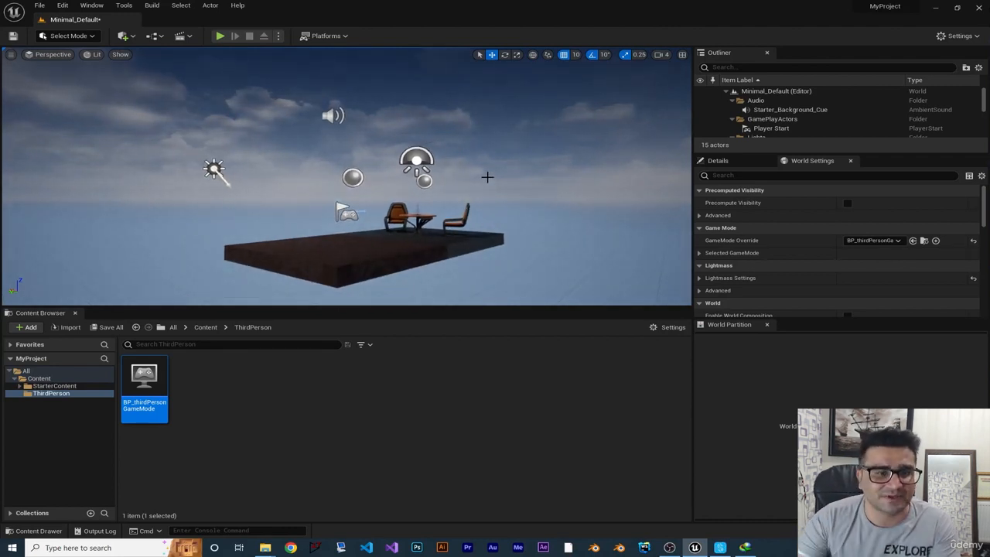
{"action": "left_click", "coordinate": [332, 115]}
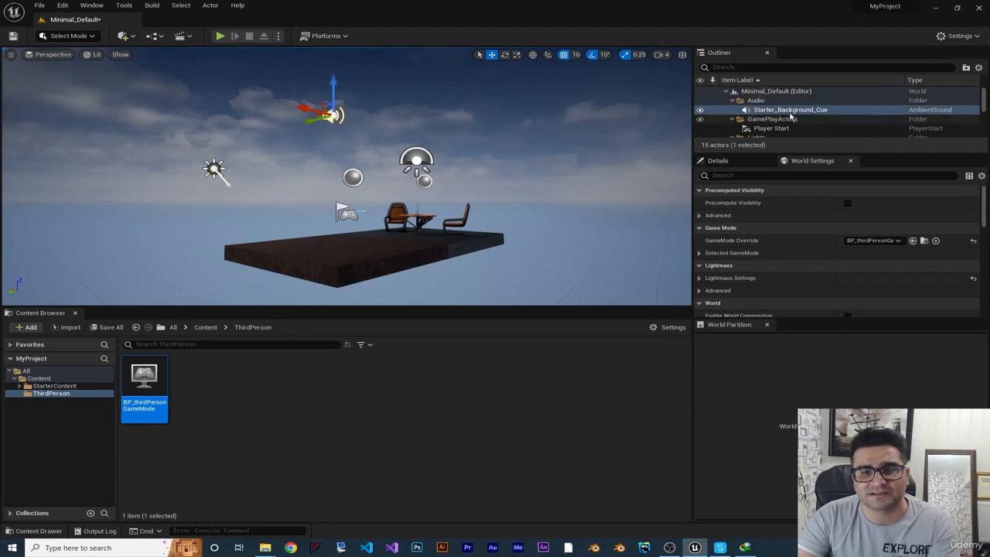
{"action": "key", "text": "Delete"}
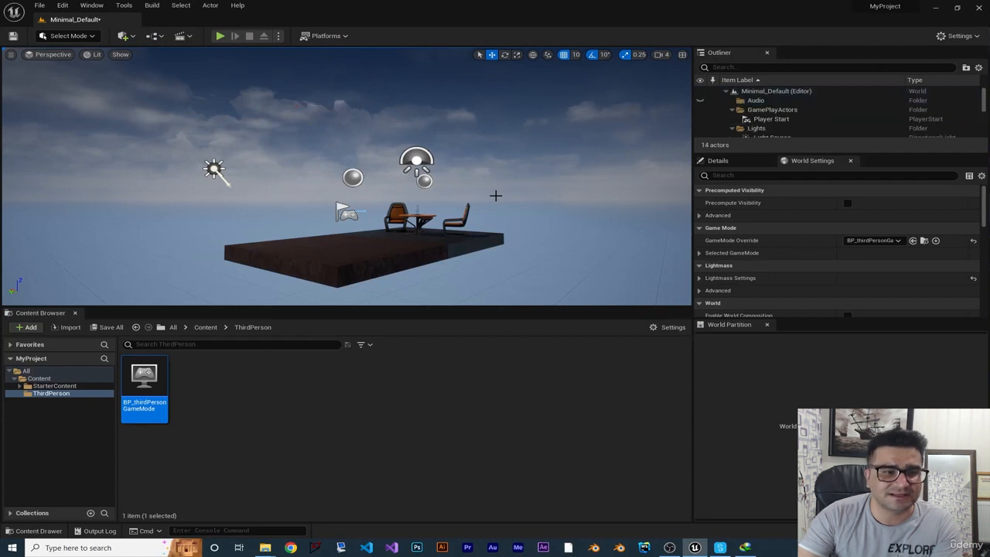
Play-test the level, fly around the platform with the table and chairs, and stop the session.
{"action": "left_click", "coordinate": [219, 36]}
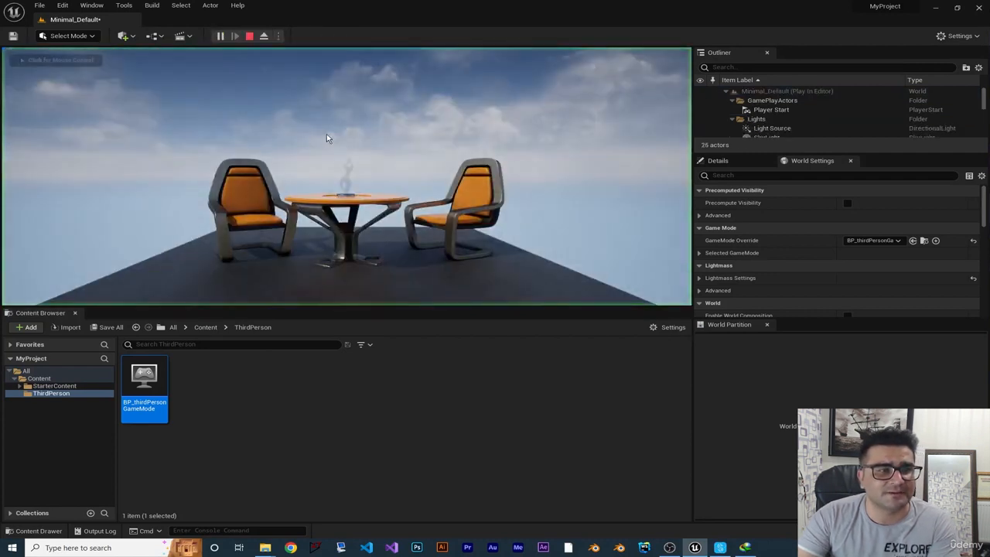
{"action": "key", "text": "w"}
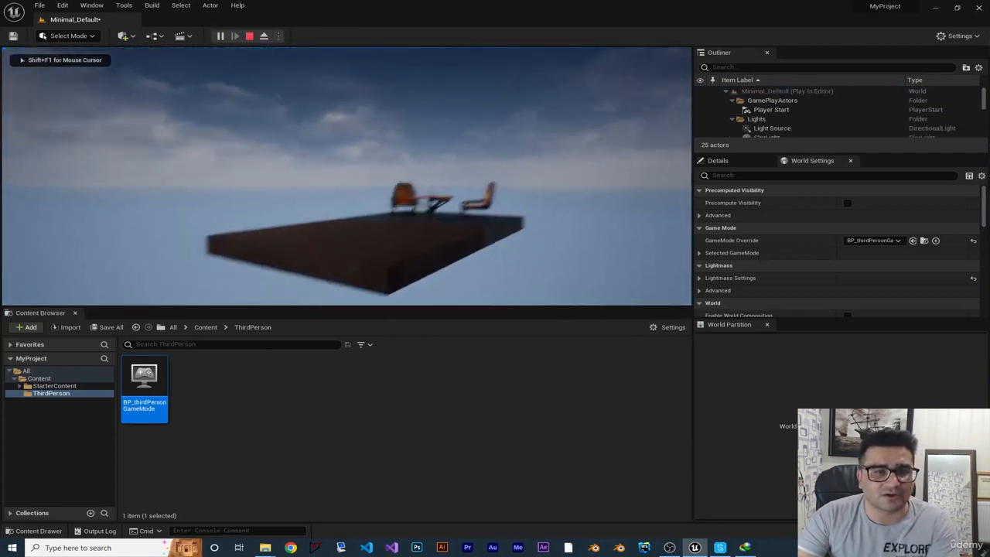
{"action": "key", "text": "s"}
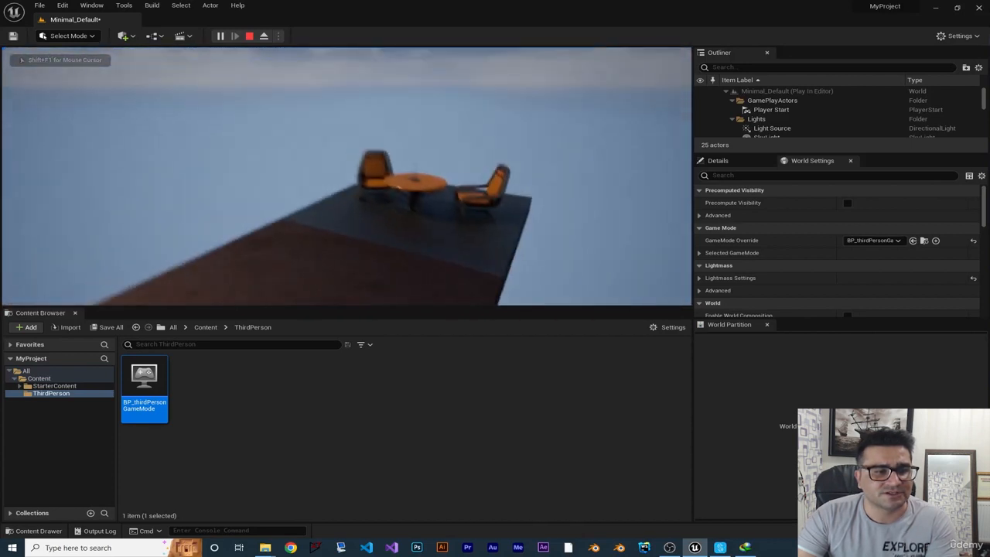
{"action": "key", "text": "w"}
{"action": "key", "text": "d"}
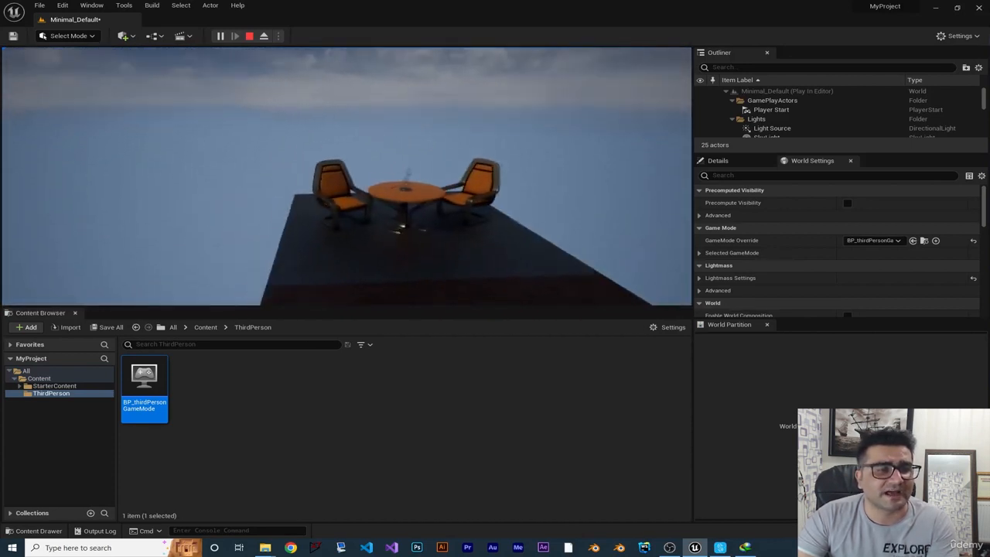
{"action": "key", "text": "Escape"}
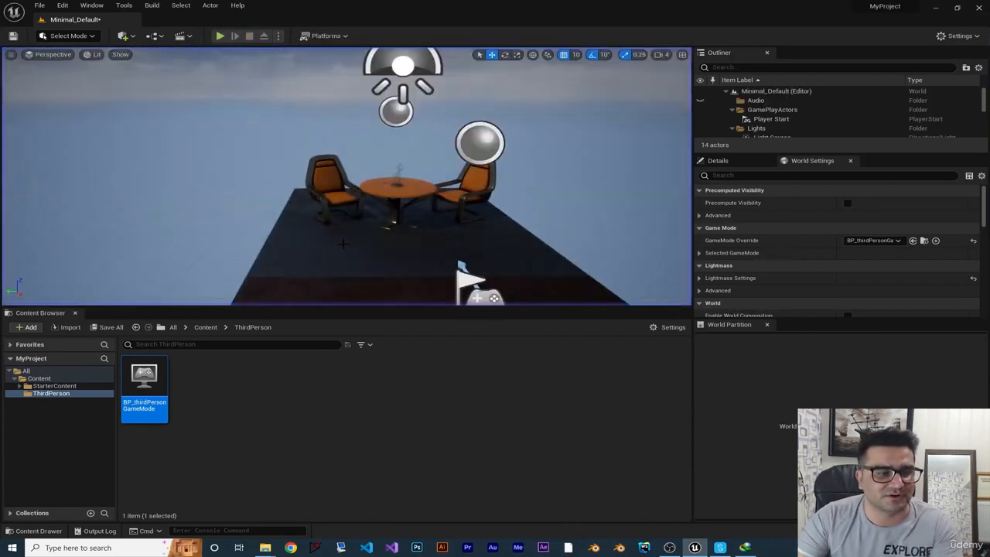
Open the BP_thirdPersonGameMode blueprint to check its Default Pawn Class and other class settings, then close it.
{"action": "double_click", "coordinate": [147, 377]}
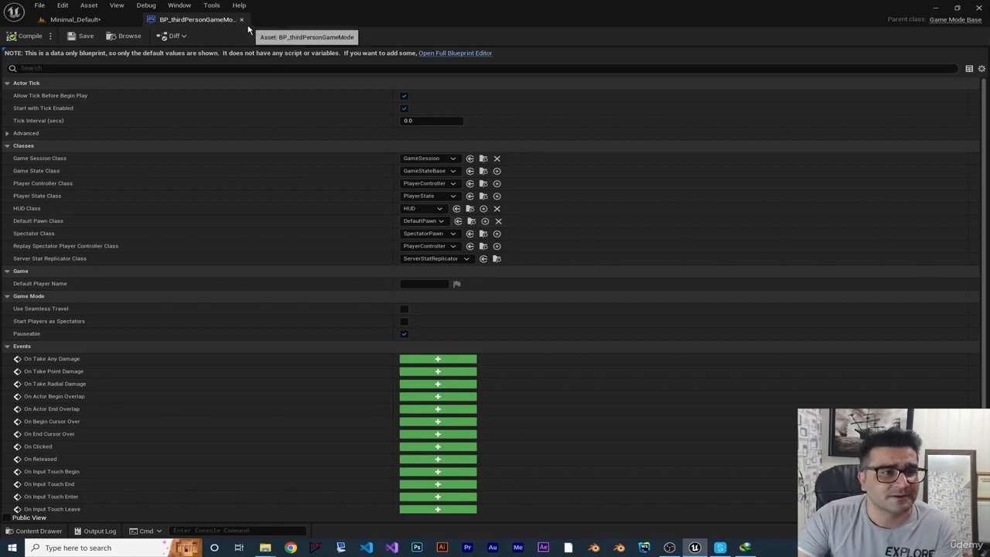
{"action": "left_click", "coordinate": [242, 20]}
{"action": "left_click", "coordinate": [389, 426]}
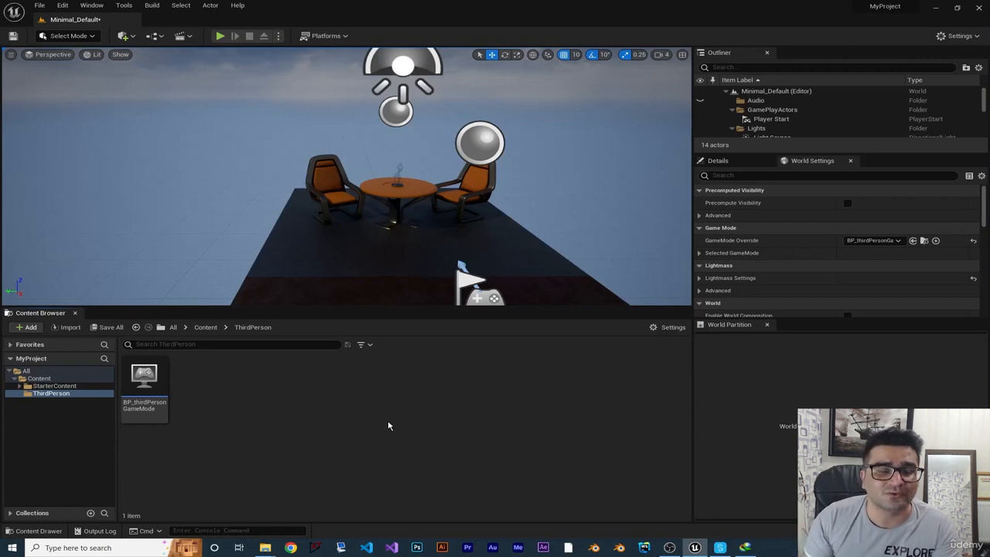
{"action": "right_click", "coordinate": [348, 443]}
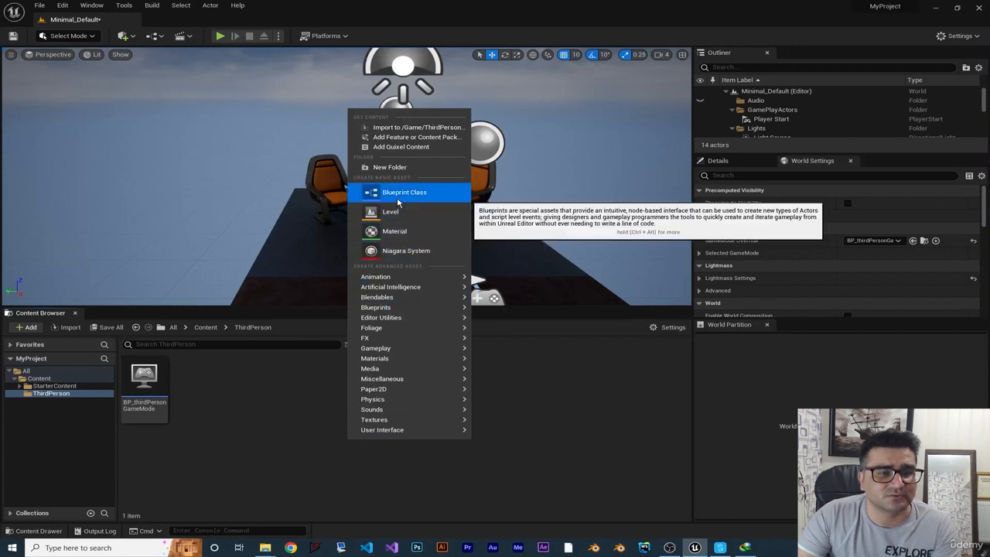
{"action": "left_click", "coordinate": [398, 200]}
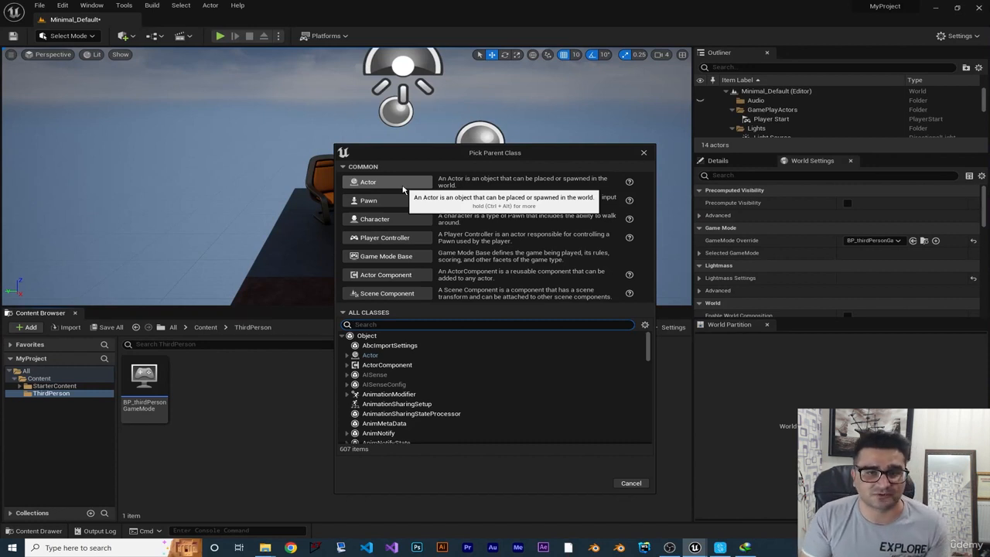
{"action": "left_click", "coordinate": [644, 152]}
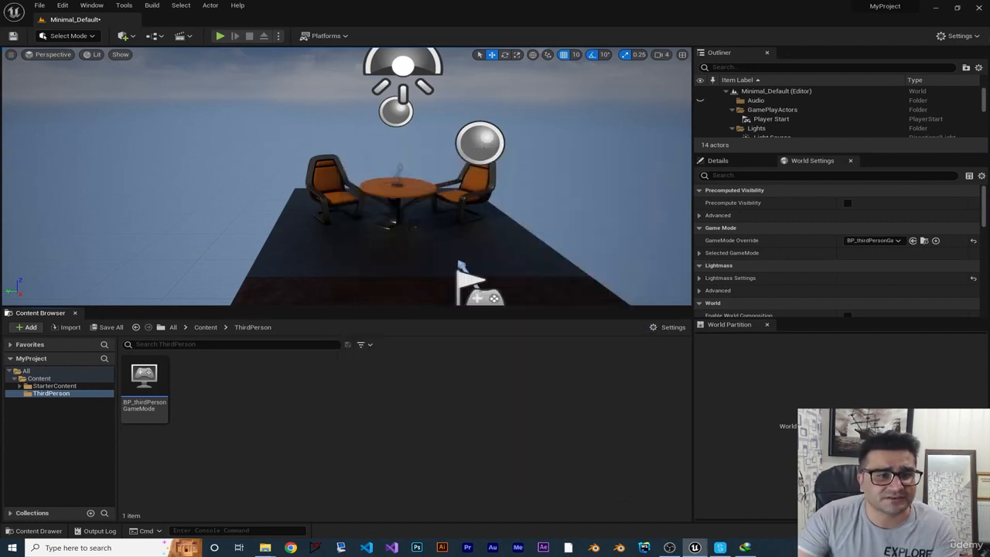
Select the chair beside the table in the level and examine its instance and StaticMeshComponent details, including its parent class.
{"action": "key", "text": "a"}
{"action": "key", "text": "w"}
{"action": "right_click_drag", "start_coordinate": [353, 179], "coordinate": [407, 179]}
{"action": "left_click", "coordinate": [353, 179]}
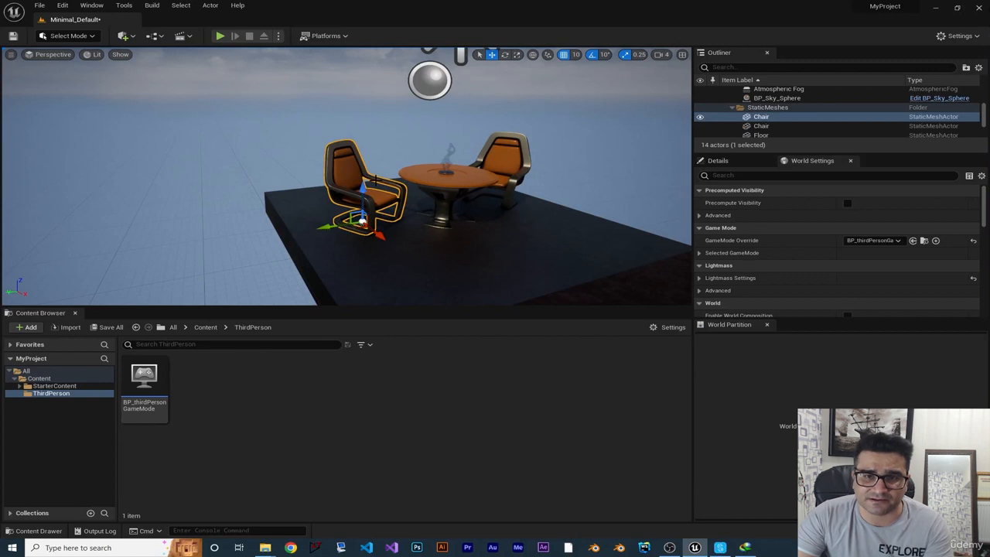
{"action": "left_click", "coordinate": [724, 161]}
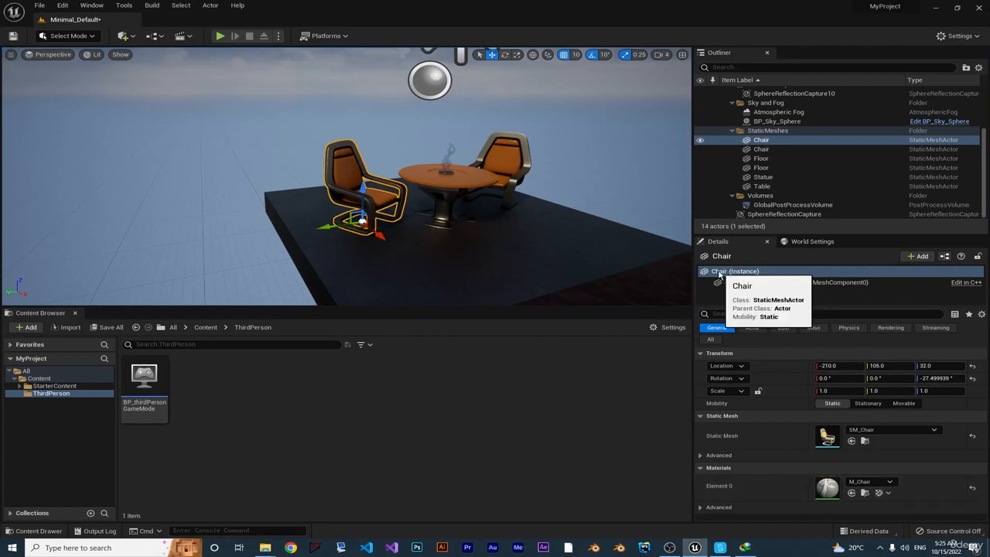
{"action": "left_click", "coordinate": [761, 282]}
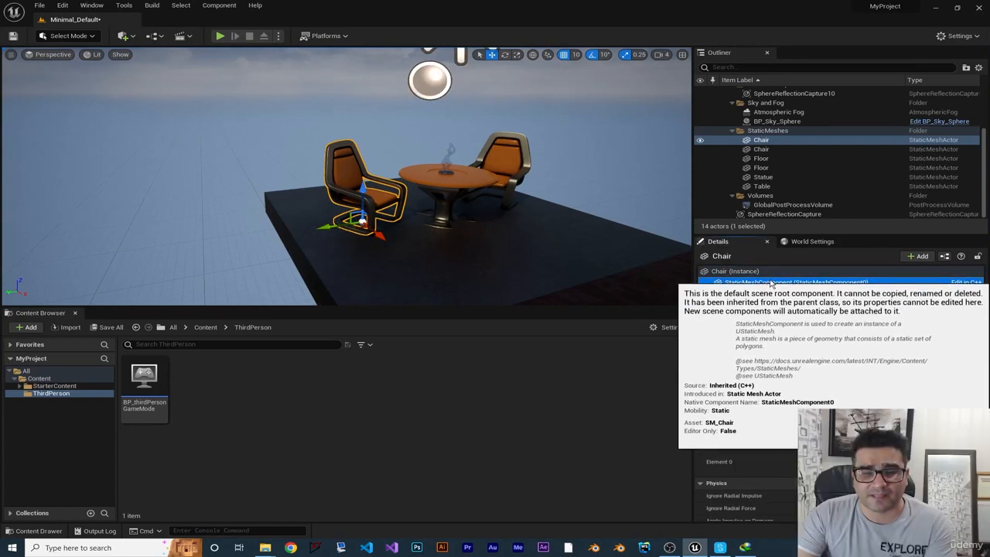
{"action": "left_click", "coordinate": [735, 271]}
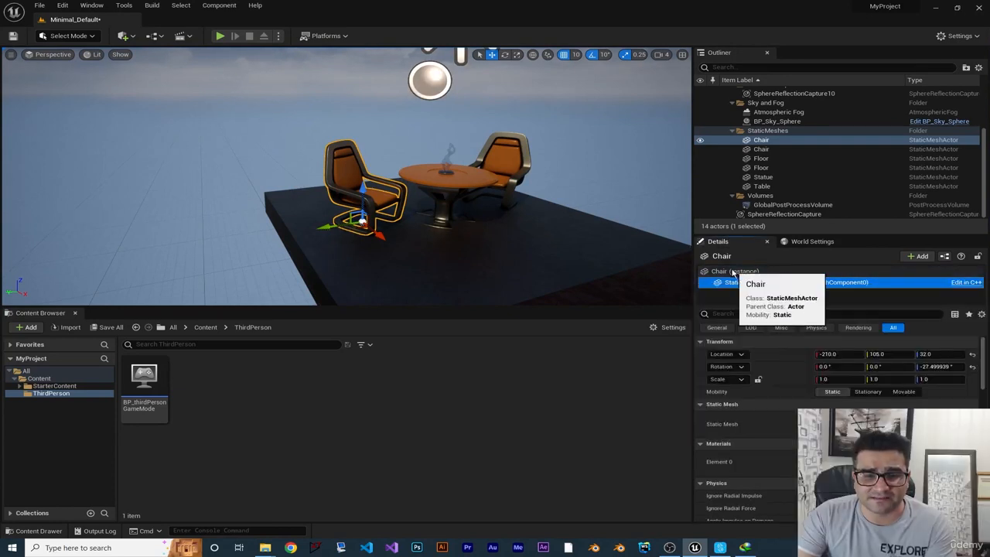
Create a blueprint class in the ThirdPerson folder with Pawn as parent, name it BP_thirdPersonPawn, and save the asset.
{"action": "right_click", "coordinate": [412, 441]}
{"action": "left_click", "coordinate": [437, 193]}
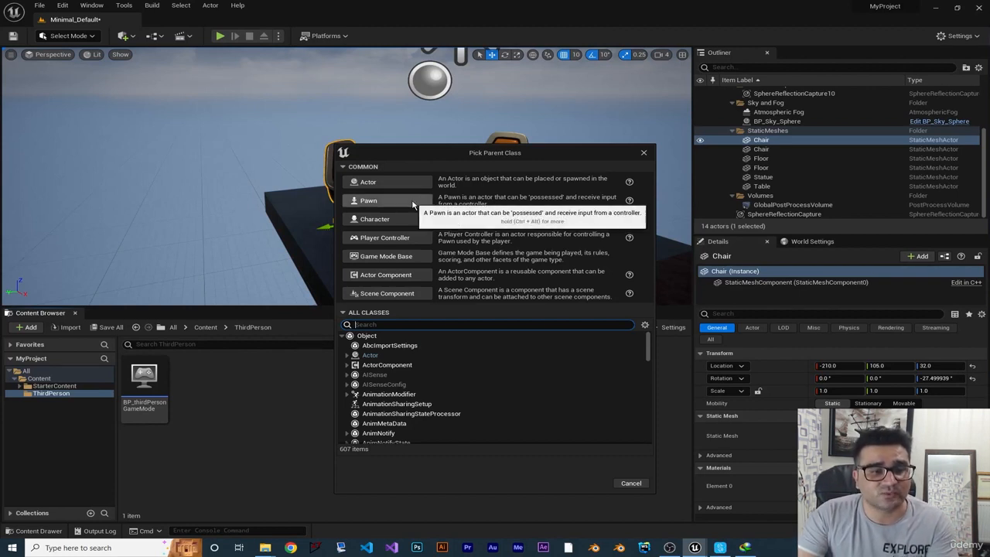
{"action": "left_click", "coordinate": [379, 201]}
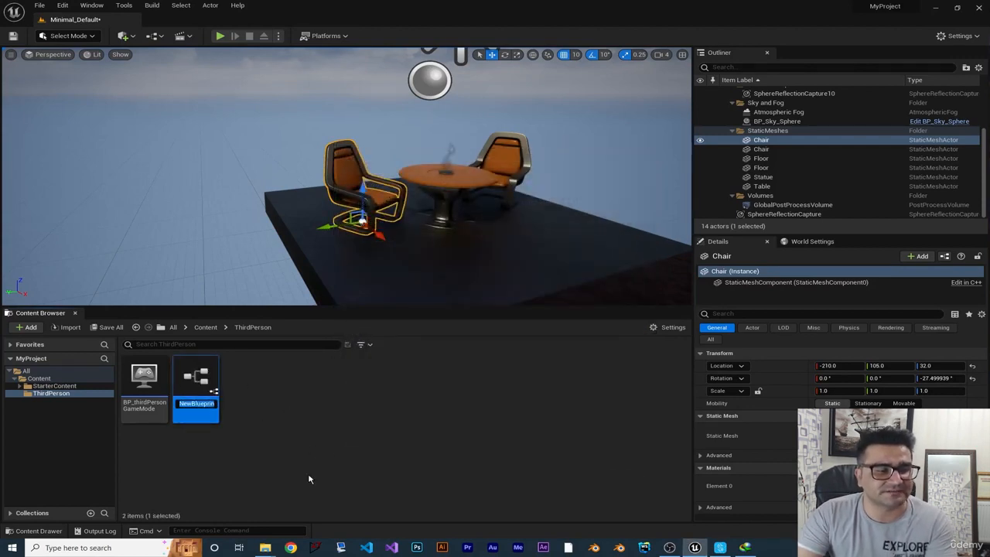
{"action": "type", "text": "BP"}
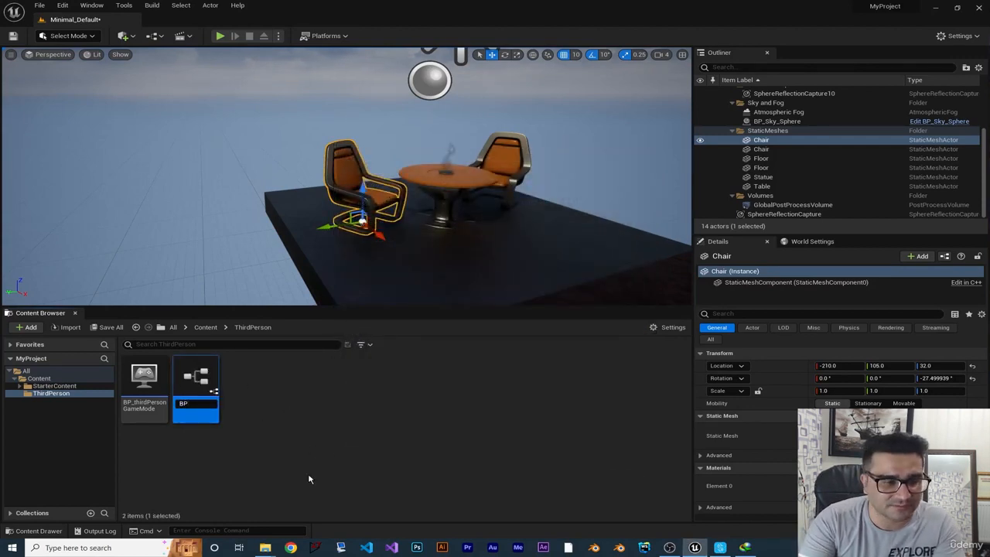
{"action": "type", "text": "_third"}
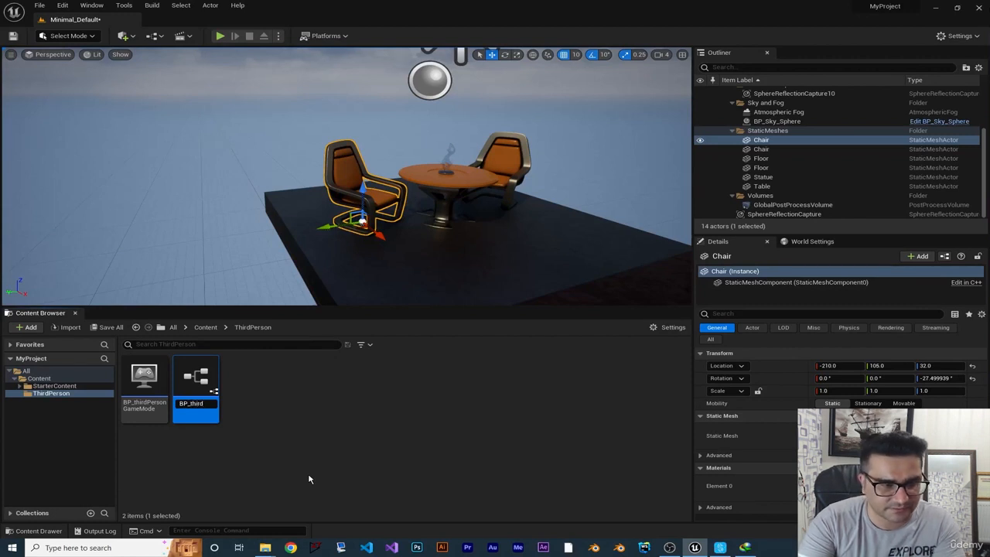
{"action": "type", "text": "PersonPaw"}
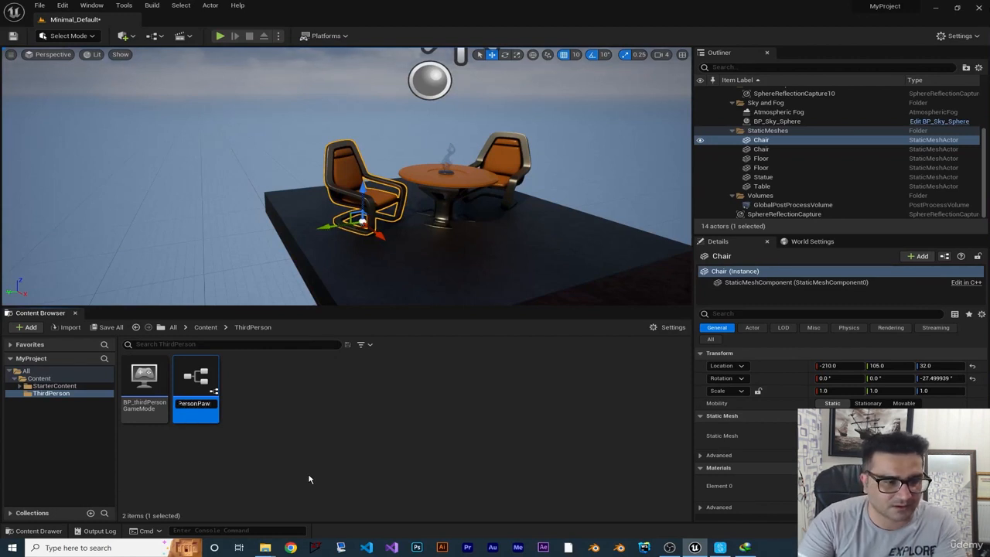
{"action": "type", "text": "n"}
{"action": "key", "text": "Return"}
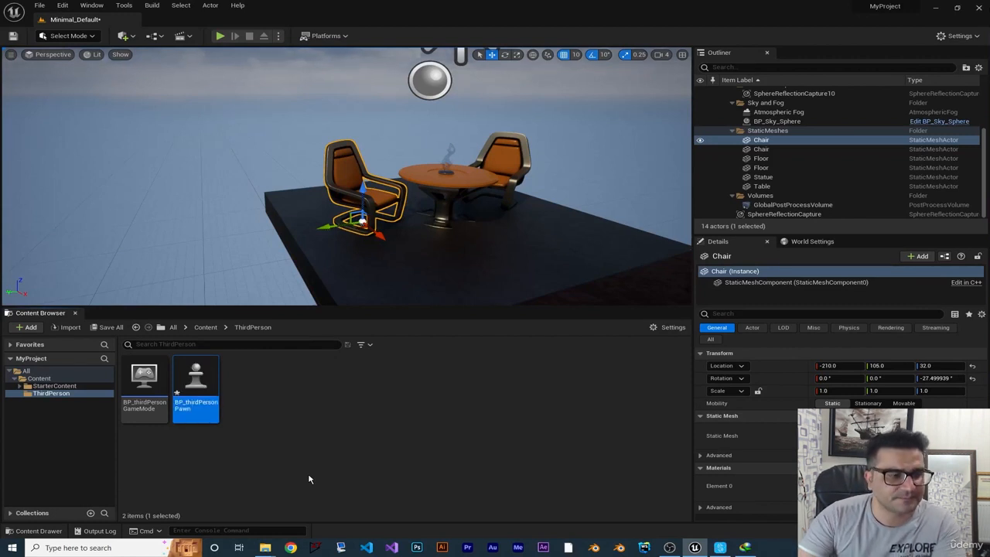
{"action": "right_click", "coordinate": [194, 384]}
{"action": "left_click", "coordinate": [247, 219]}
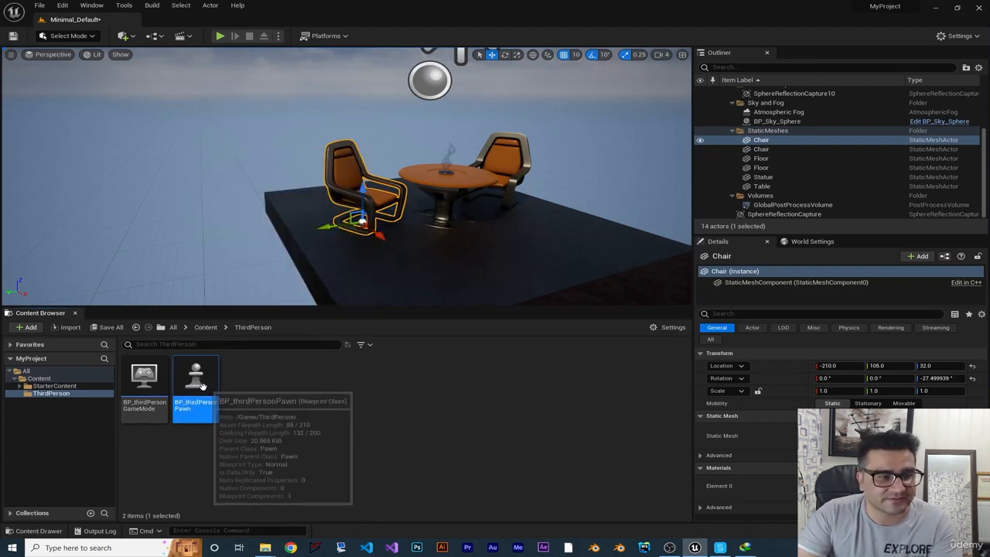
Set the Default Pawn Class of BP_thirdPersonGameMode to BP_thirdPersonPawn, then compile, save and close the blueprint.
{"action": "double_click", "coordinate": [147, 383]}
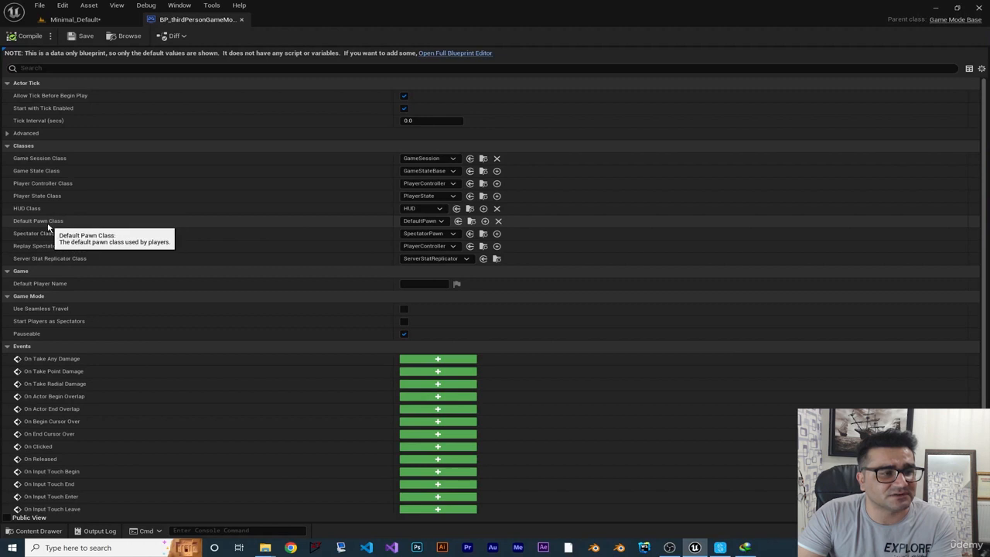
{"action": "left_click", "coordinate": [424, 221]}
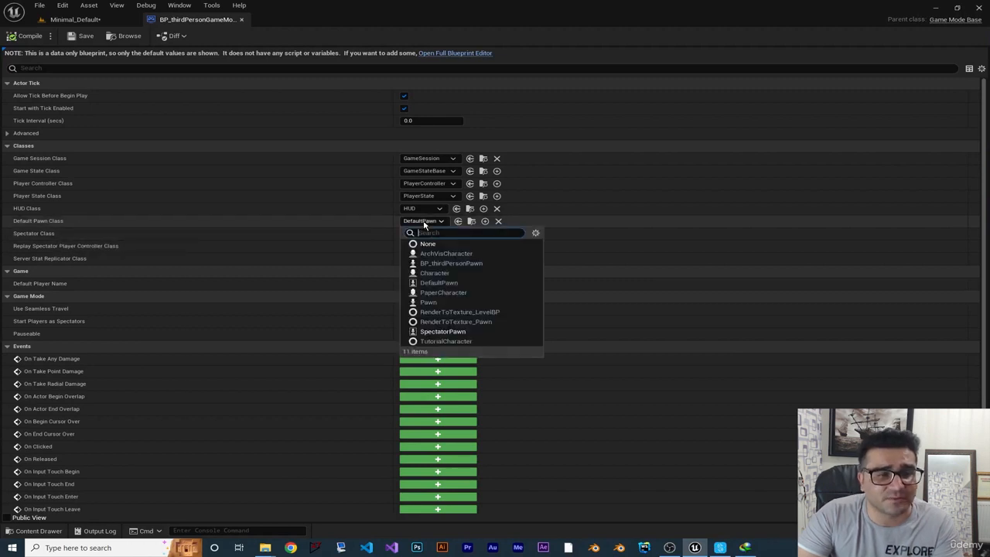
{"action": "left_click", "coordinate": [468, 264]}
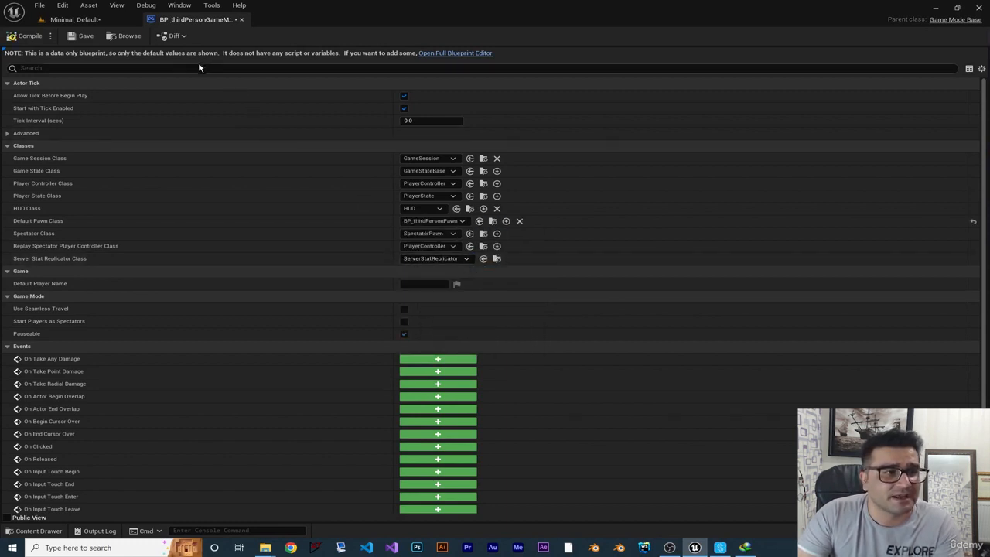
{"action": "left_click", "coordinate": [25, 35]}
{"action": "left_click", "coordinate": [82, 35]}
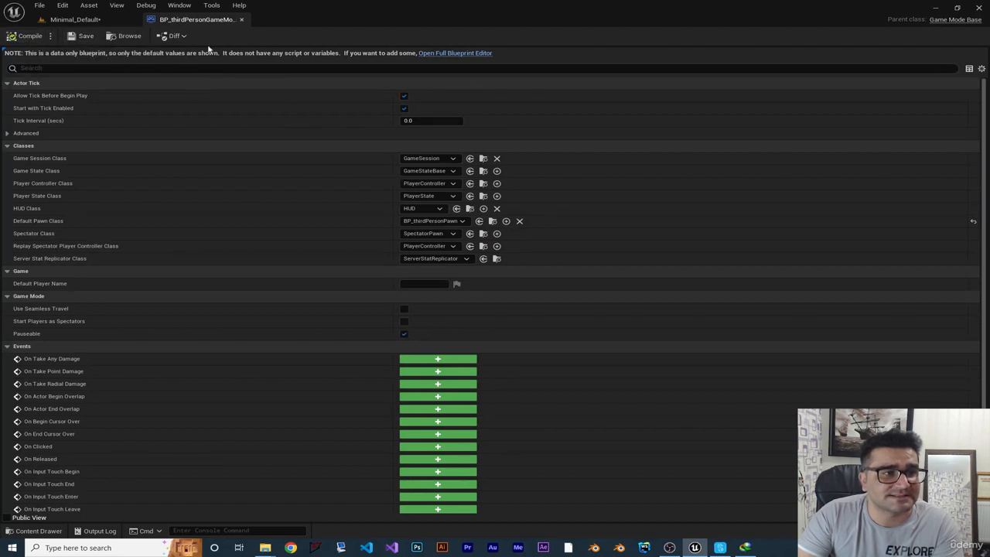
{"action": "left_click", "coordinate": [241, 19]}
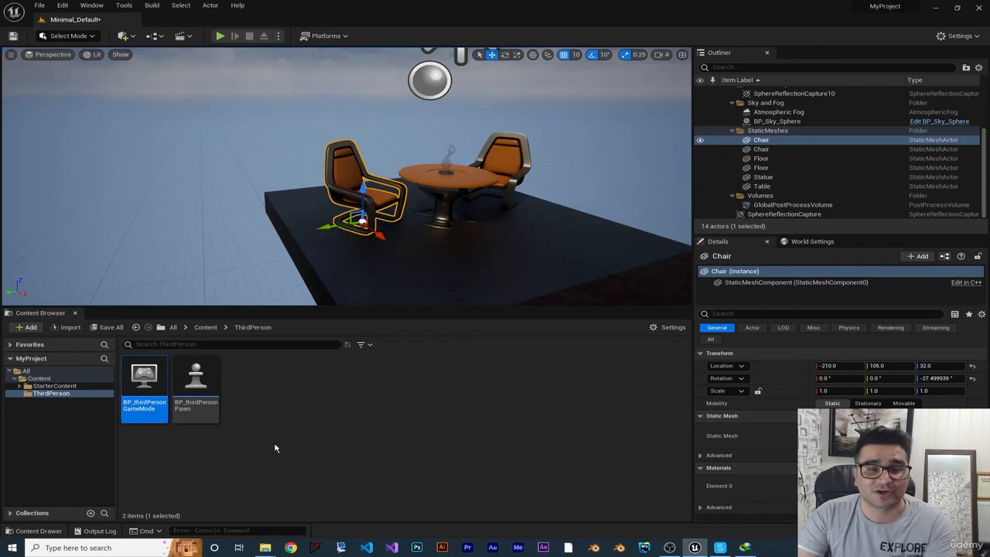
Play-test the level with the new default pawn, stop the session, and clear the asset selection.
{"action": "left_click", "coordinate": [221, 36]}
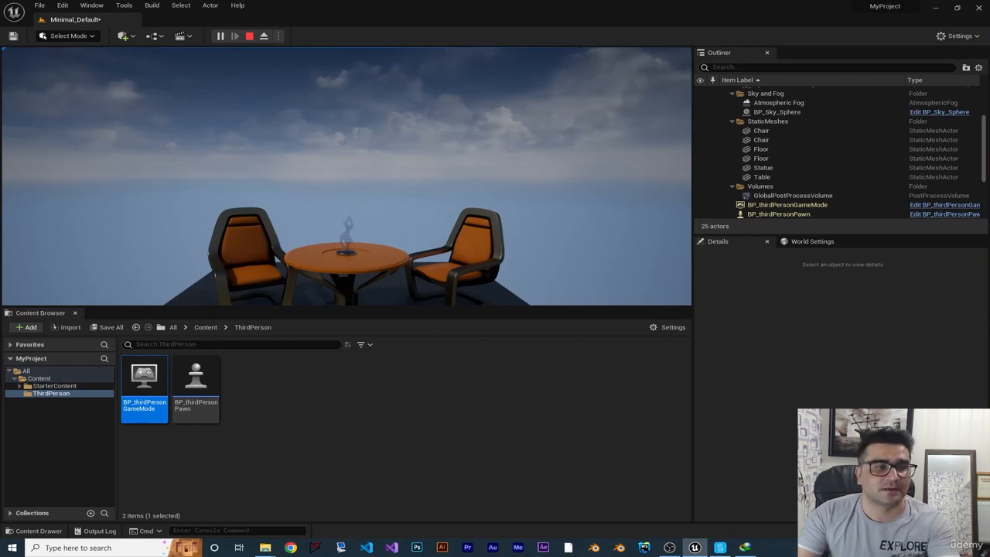
{"action": "key", "text": "Escape"}
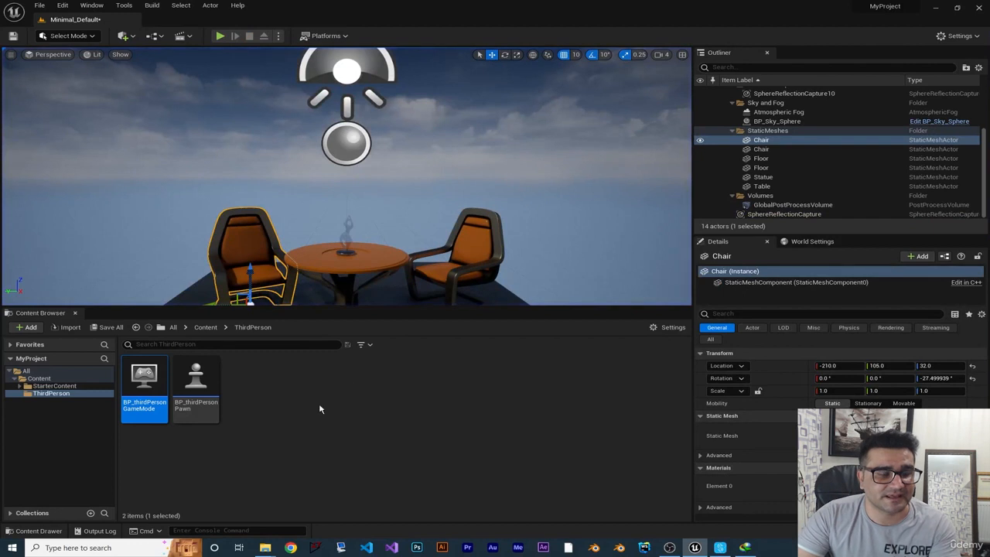
{"action": "left_click", "coordinate": [259, 404]}
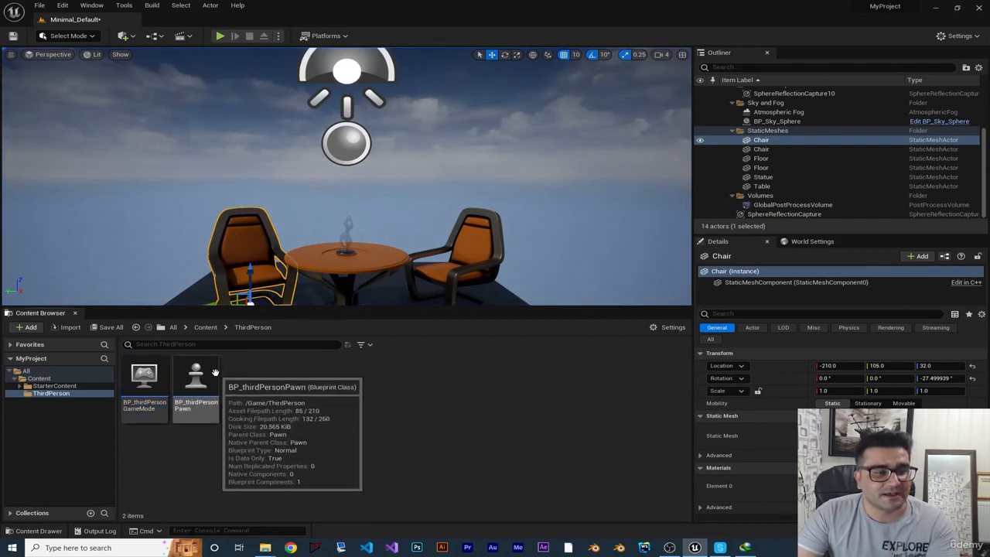